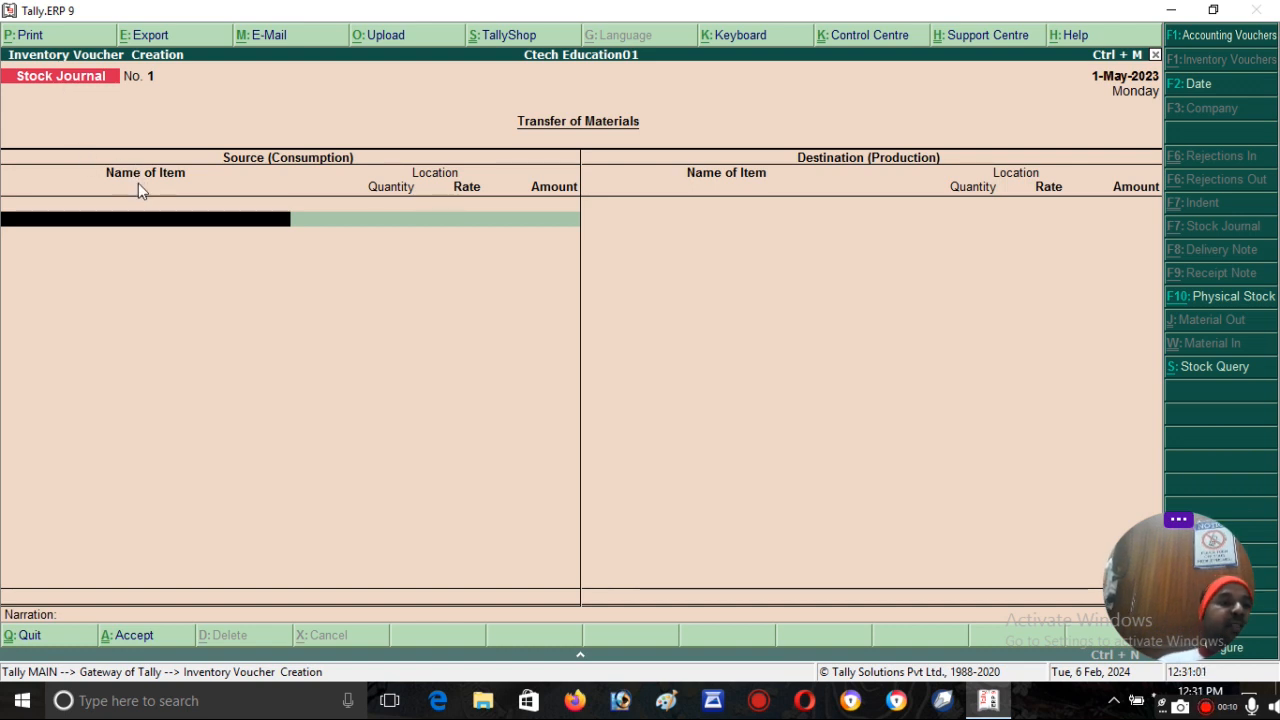
Leave the stock journal and review the Stock Summary of the Electronic group, then return to the Gateway of Tally
key("Escape")
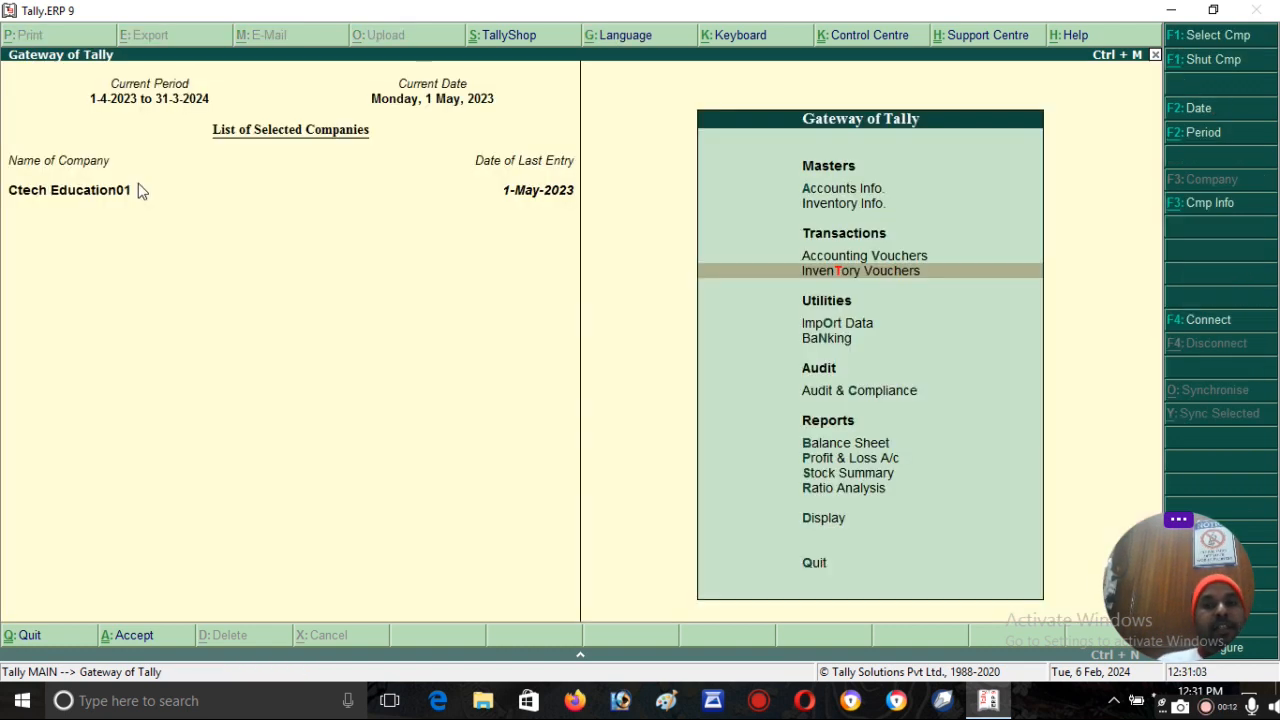
key("Down")
key("Down")
key("Down")
key("Down")
key("Down")
key("Down")
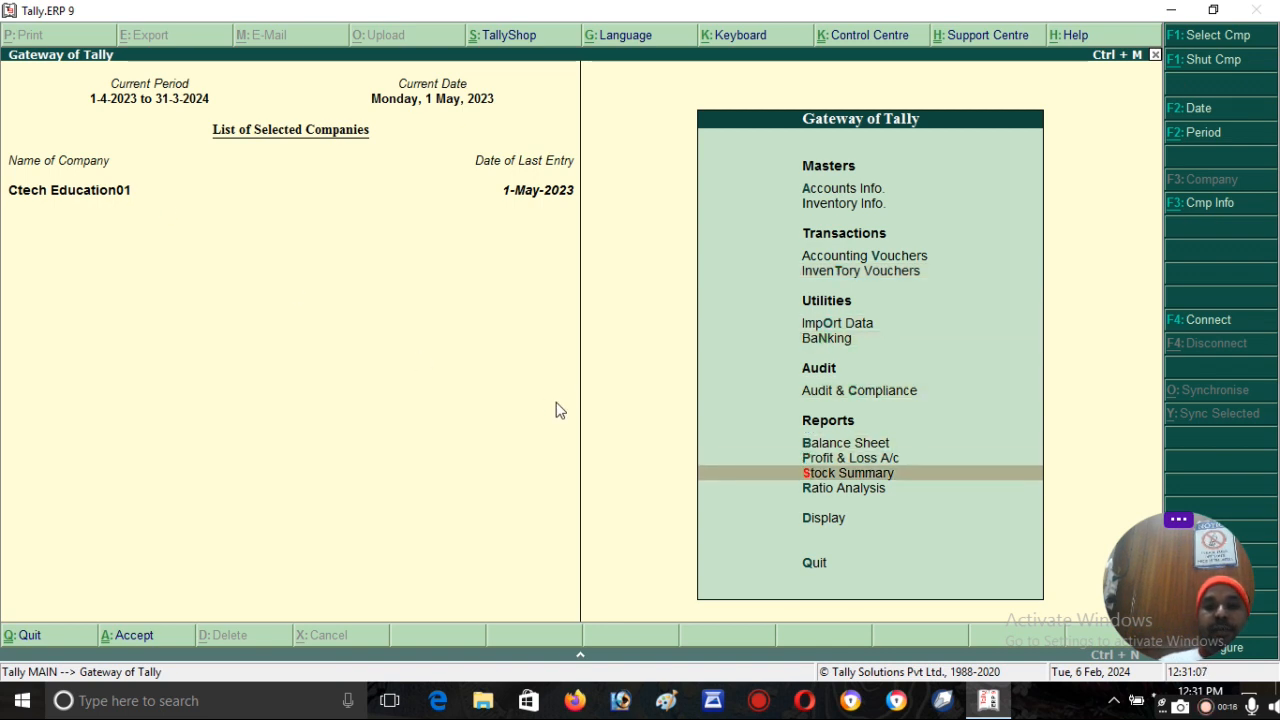
key("Return")
key("Return")
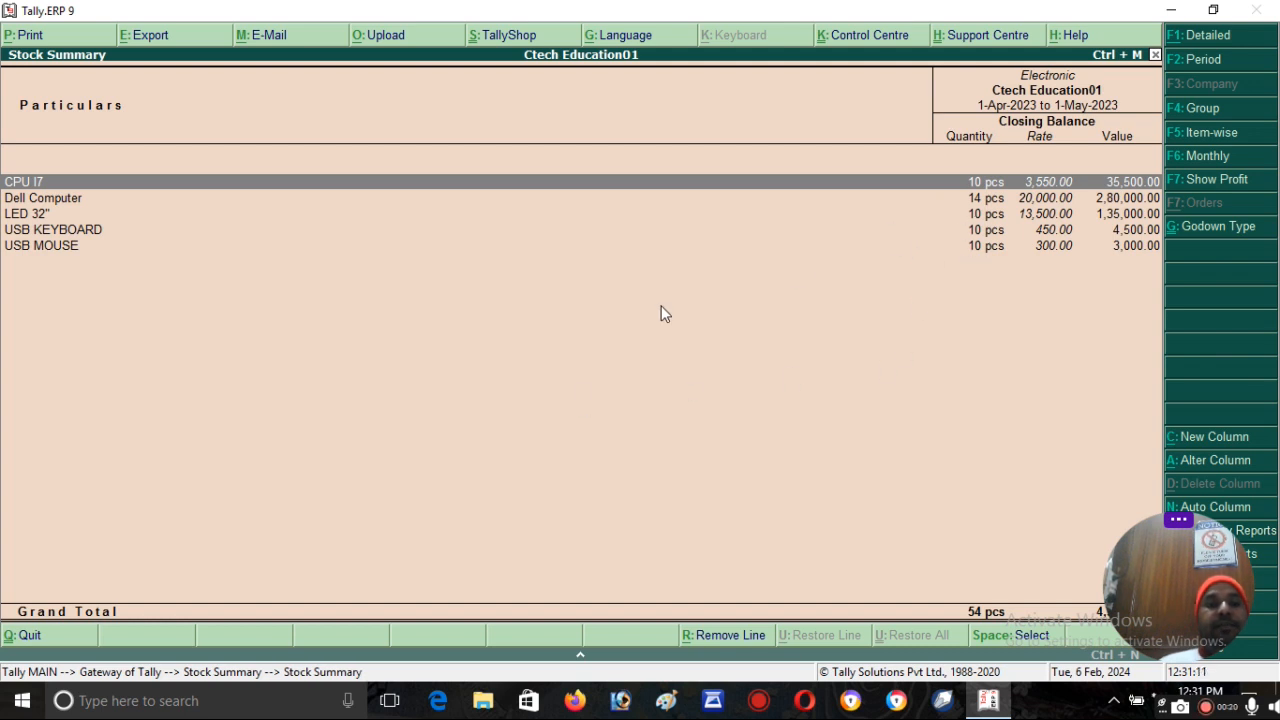
key("Escape")
key("Escape")
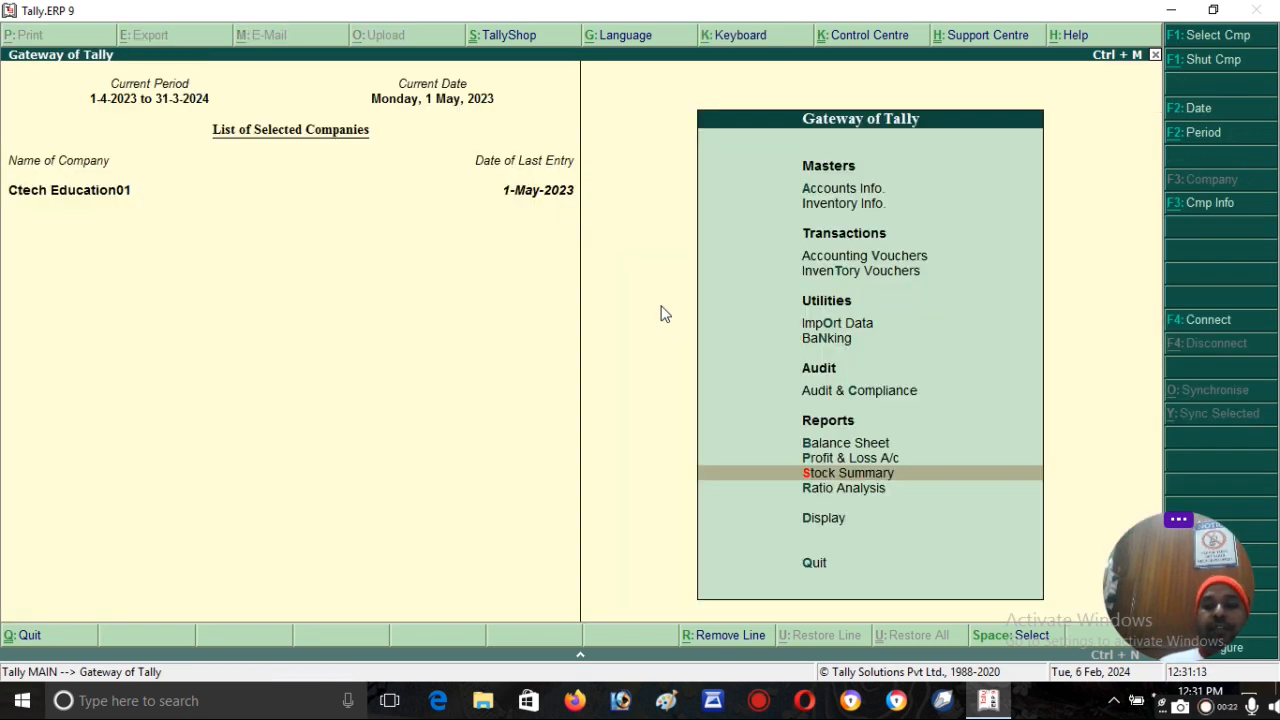
Open a new Stock Journal inventory voucher
key("Up")
key("Up")
key("Up")
key("Up")
key("Up")
key("Up")
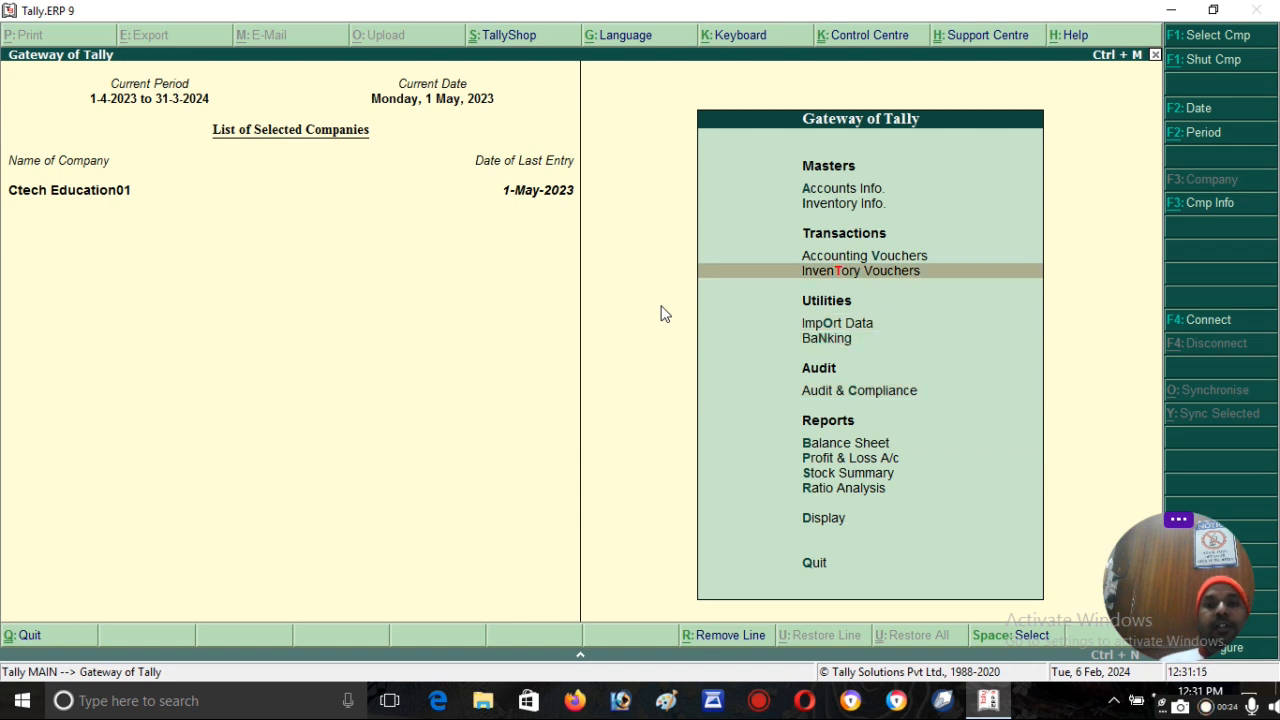
left_click(874, 276)
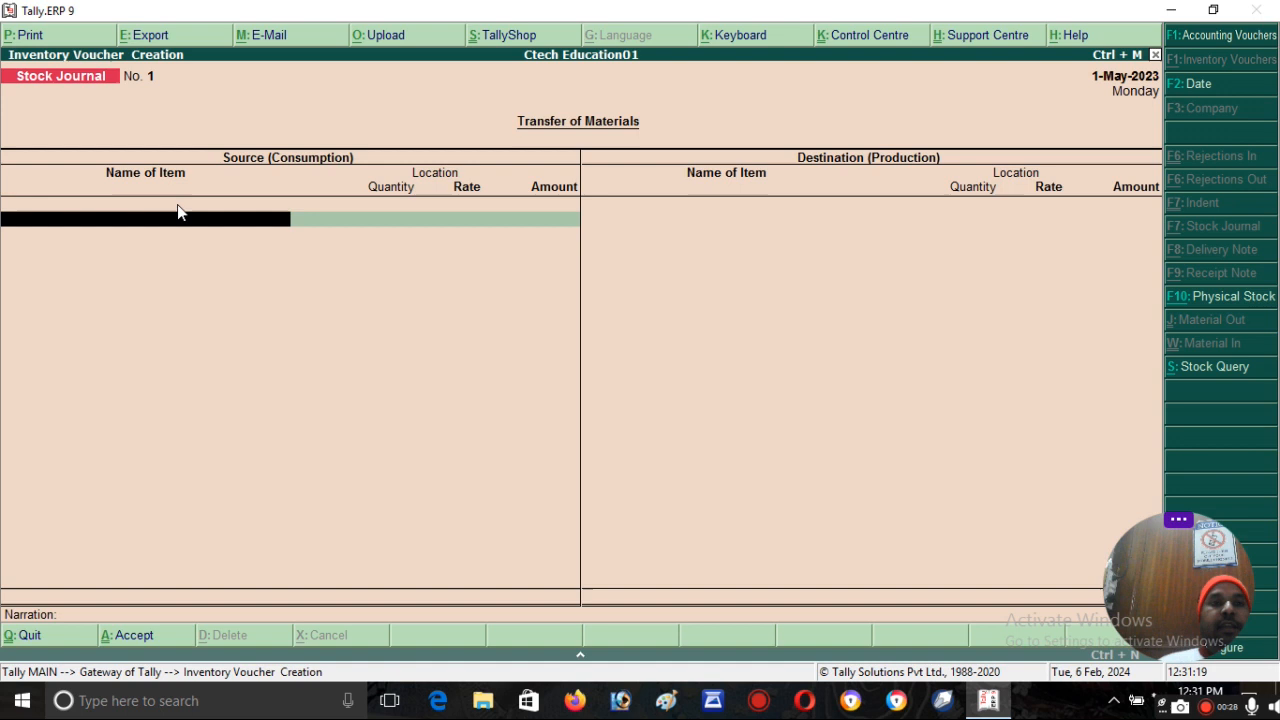
Add CPU I7 as a source (consumption) item from the Meerut location with quantity 10, accepting the default rate and amount
type("C")
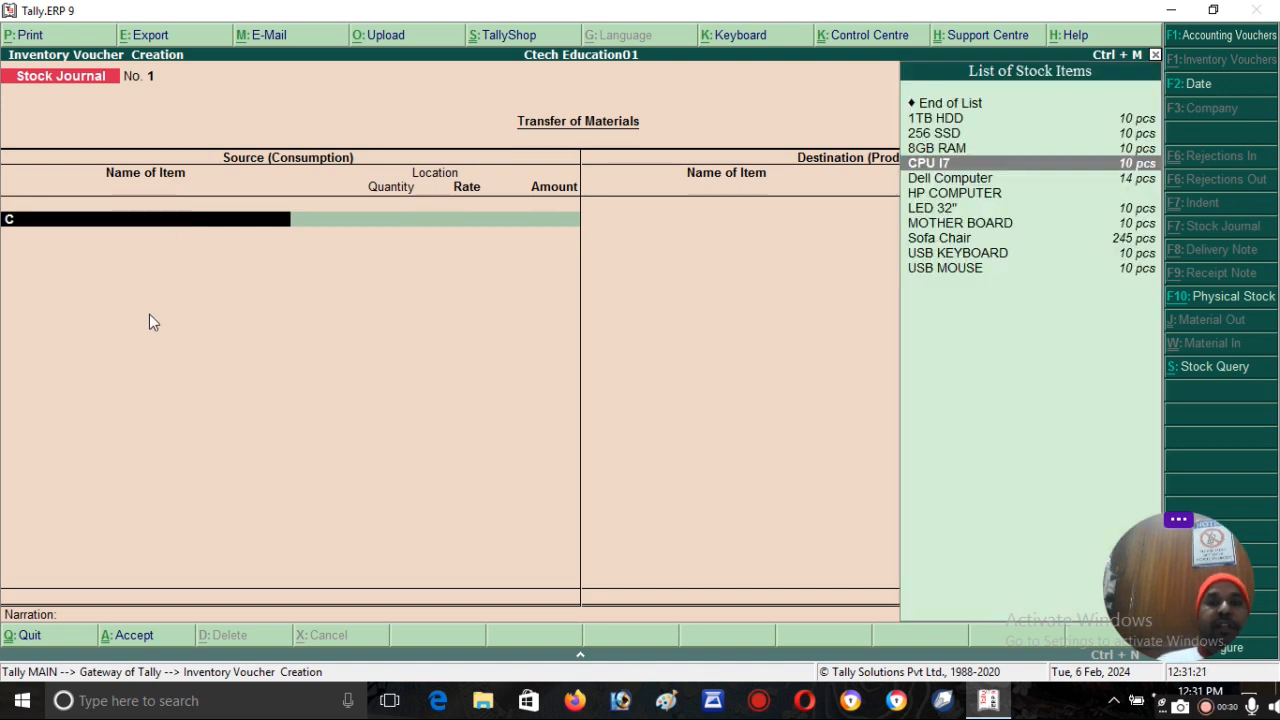
key("Return")
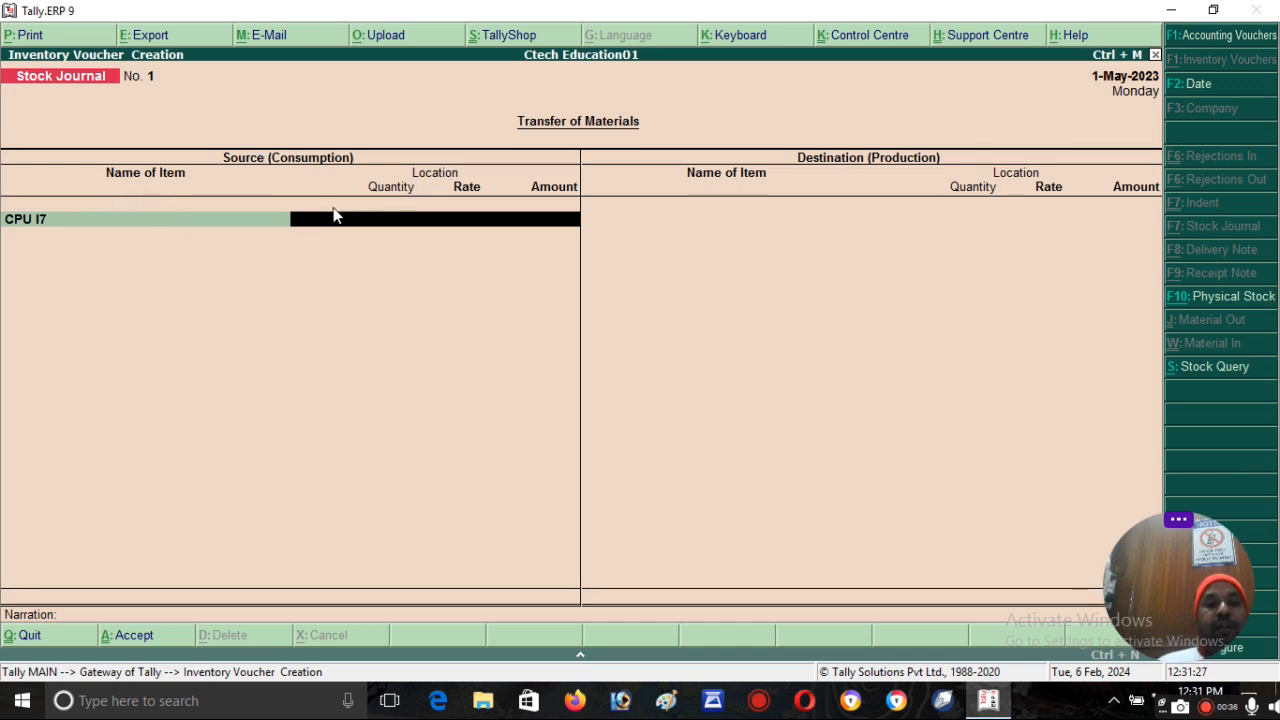
type("ME")
key("Return")
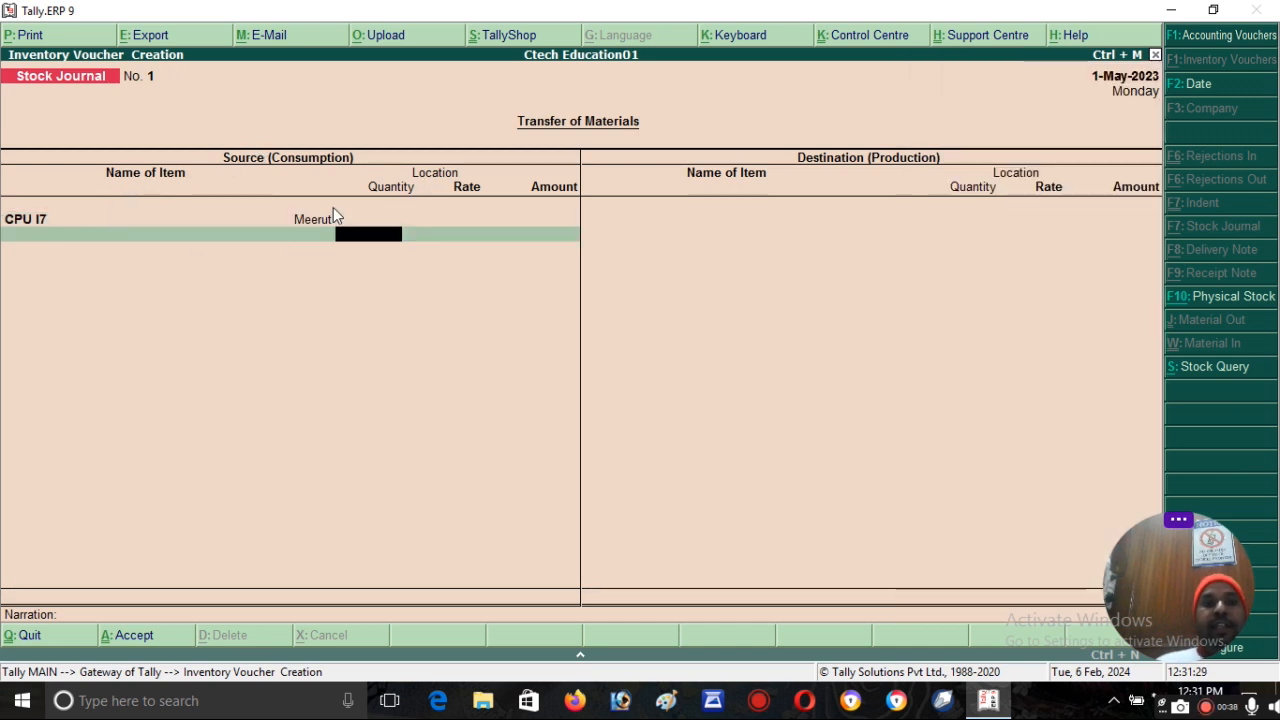
type("10")
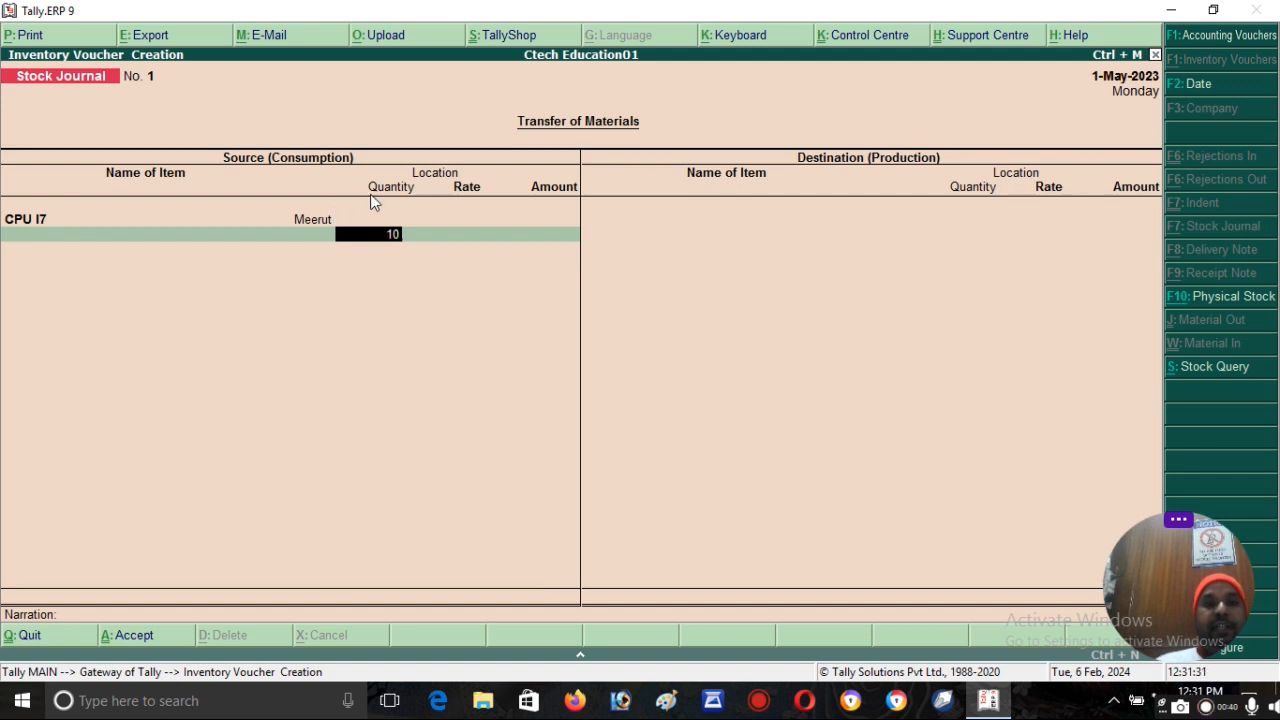
key("Return")
key("Return")
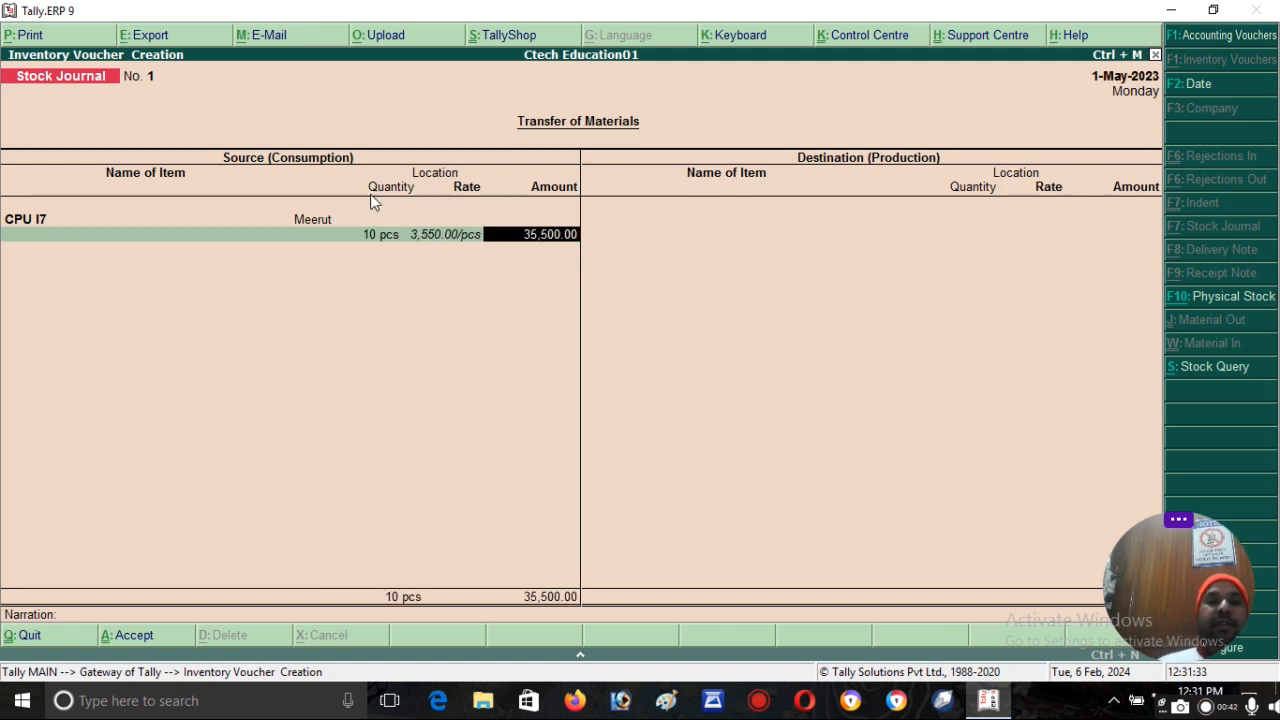
key("Return")
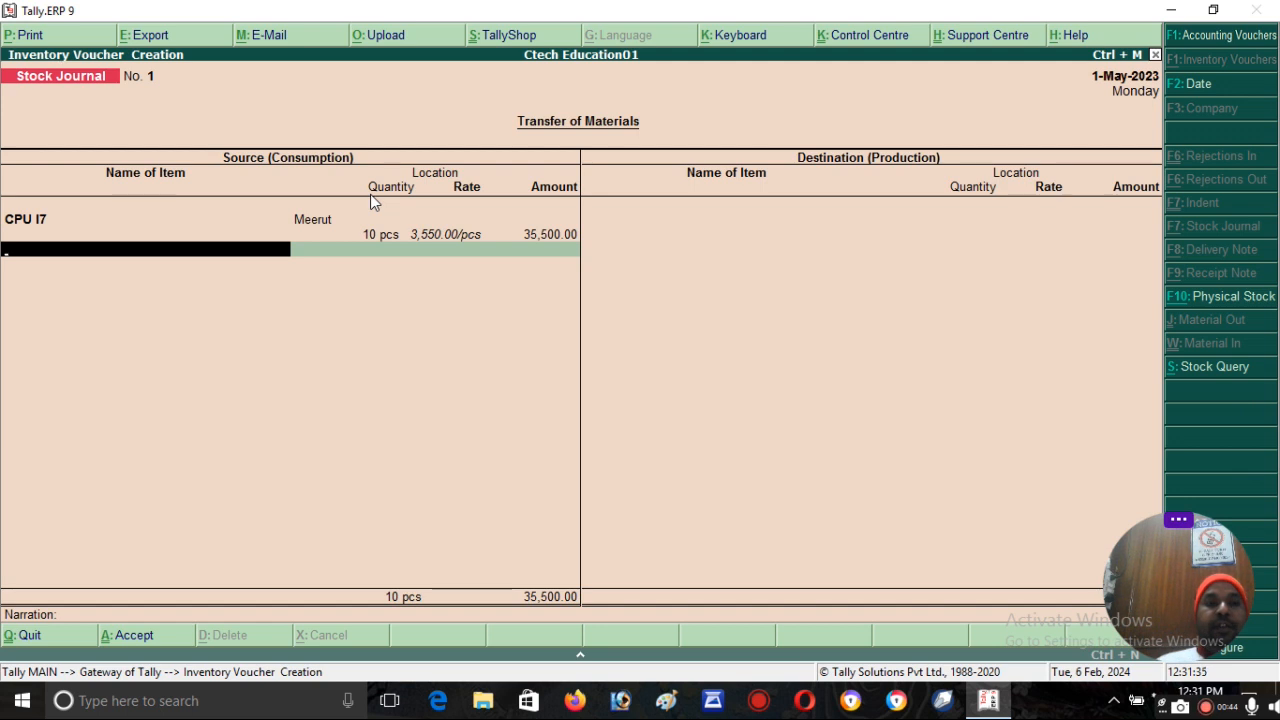
Add LED 32" as a source item from Meerut with quantity 10, accepting the default rate and amount
type("3")
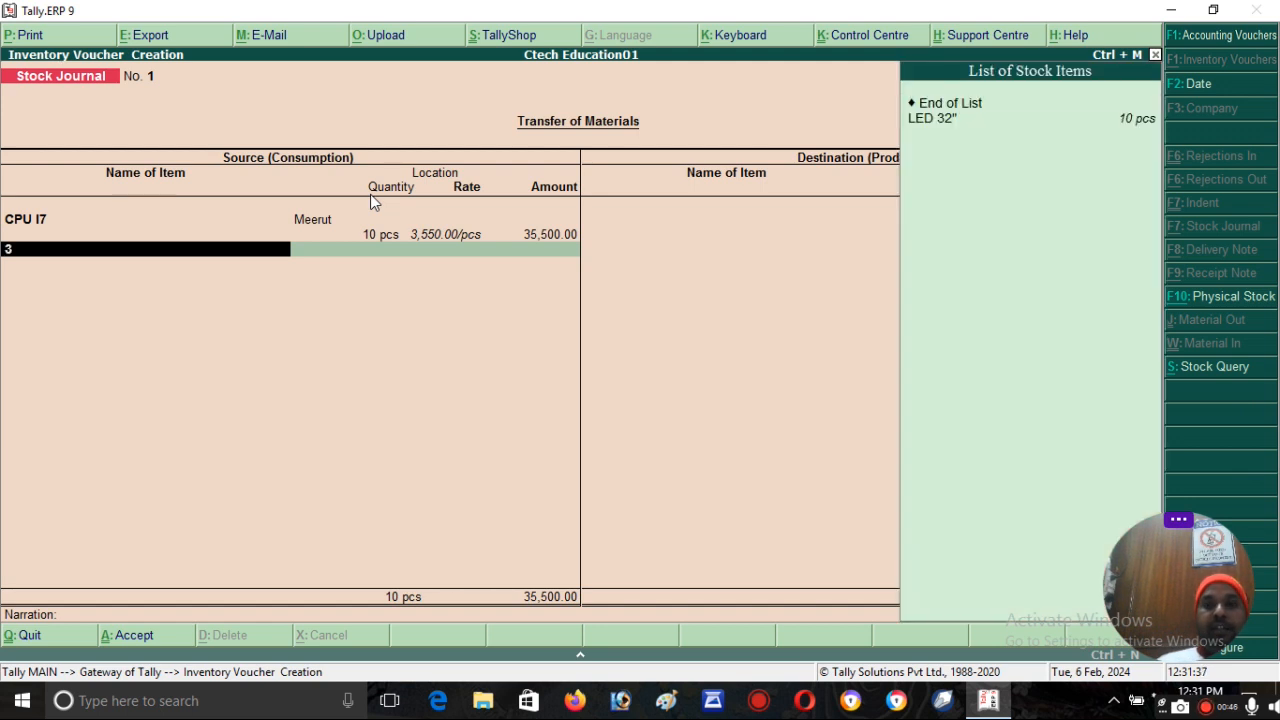
key("Return")
type("ME")
key("Return")
type("10")
key("Return")
key("Return")
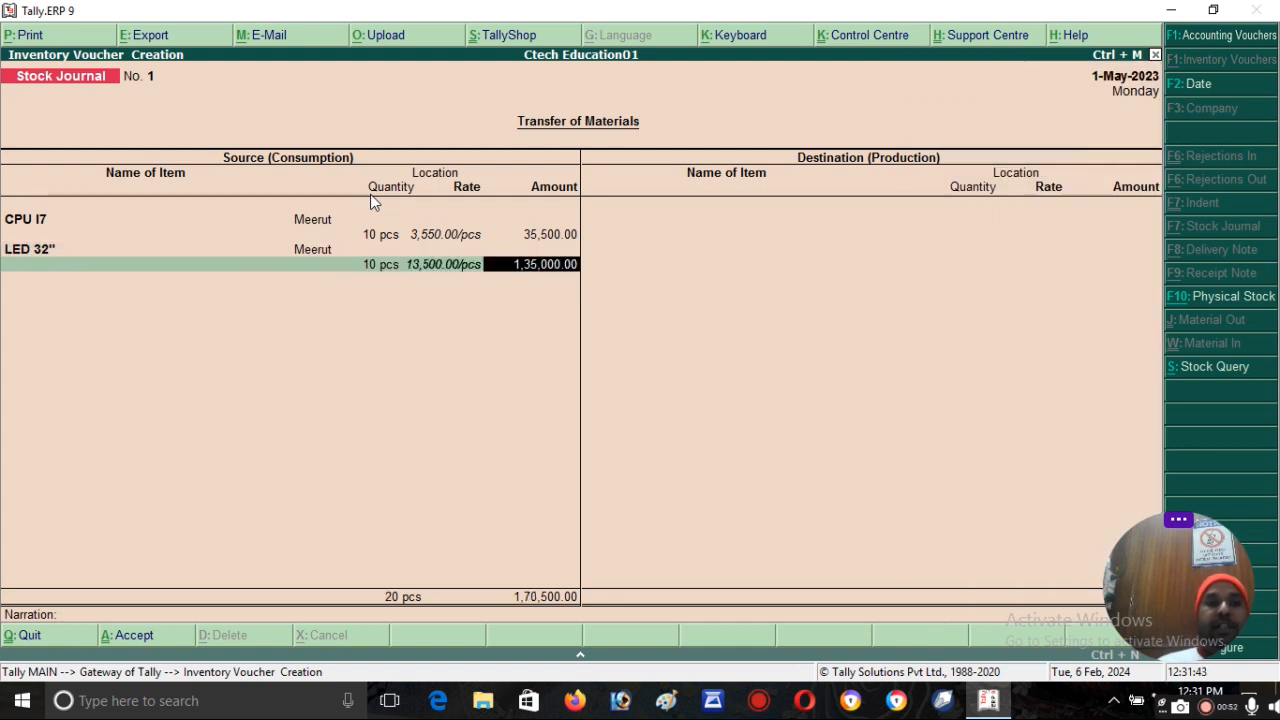
key("Return")
Add MOTHER BOARD as a source item from Meerut with quantity 10, accepting the default rate and amount
type("M")
key("Down")
key("Return")
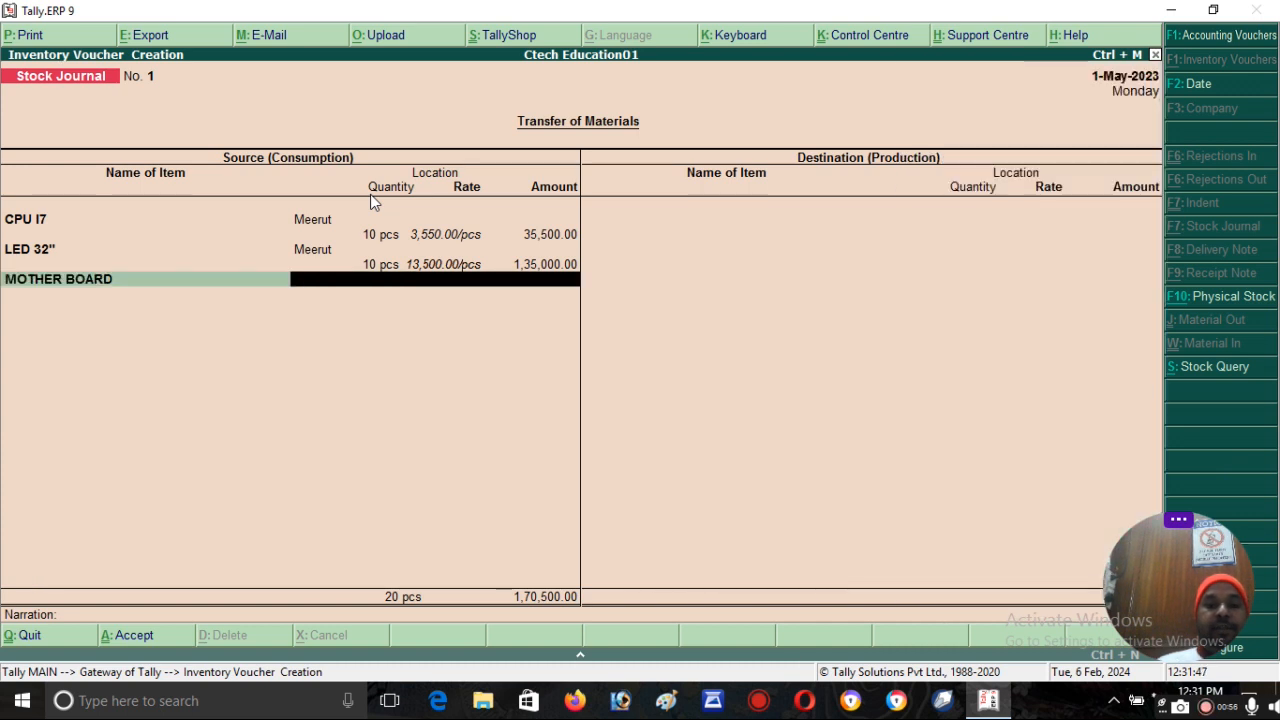
type("ME")
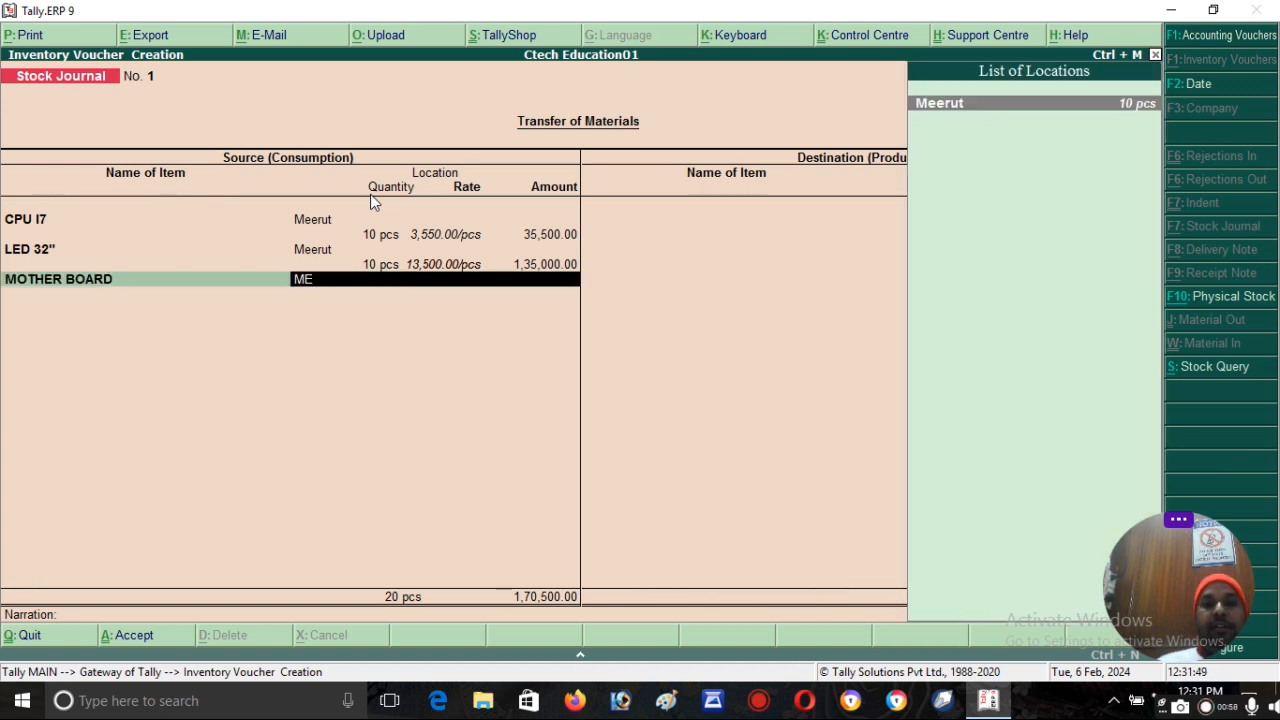
key("Return")
type("10")
key("Return")
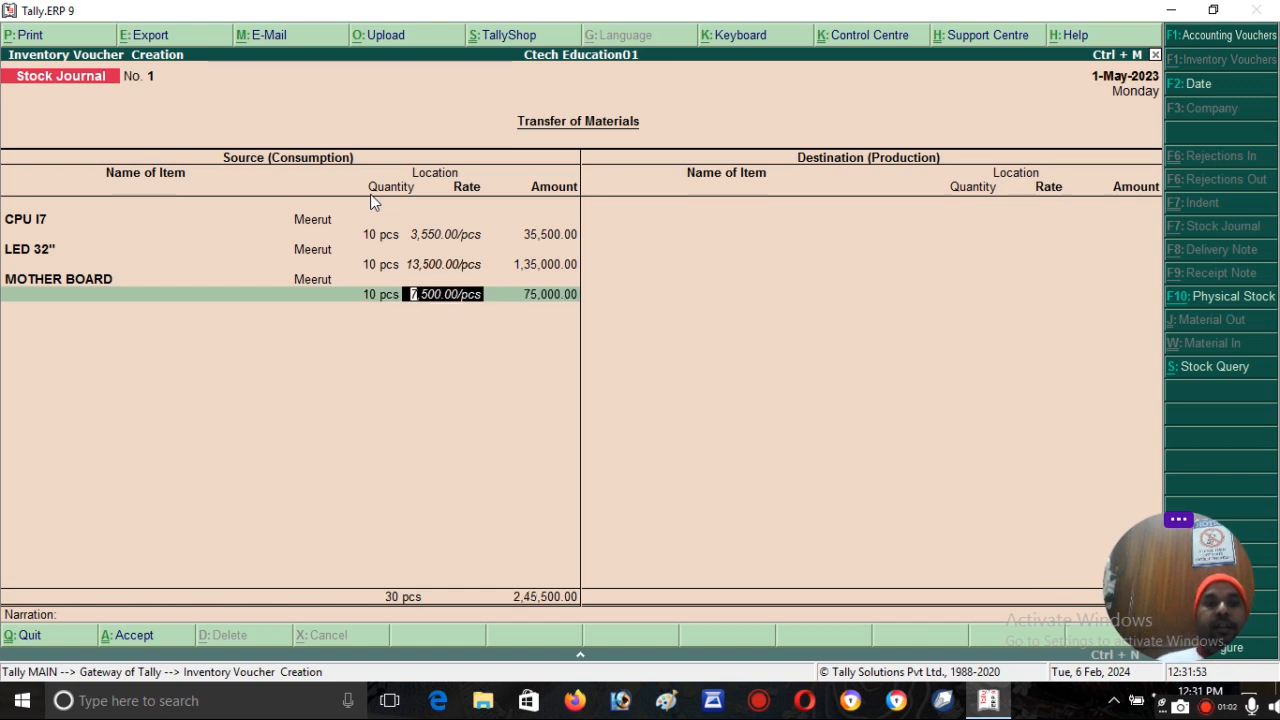
key("Return")
key("Return")
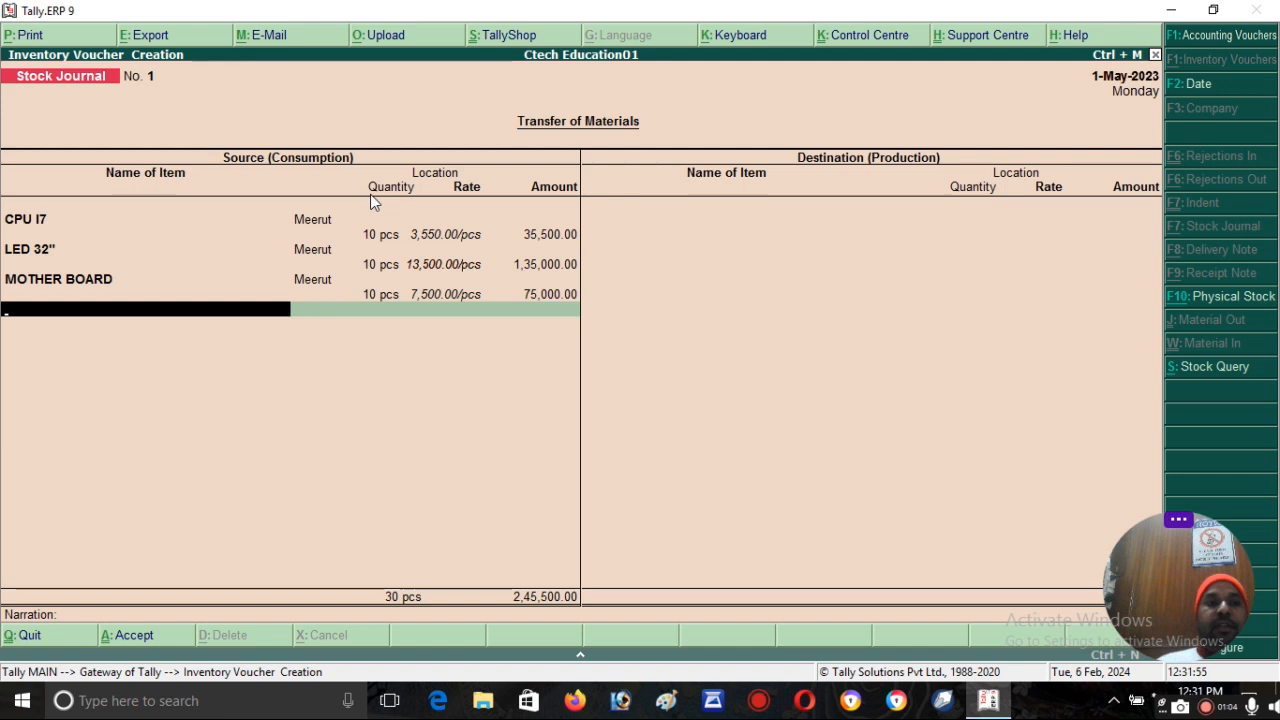
Add USB KEYBOARD as a source item from Meerut with quantity 10, accepting the default rate and amount
type("u")
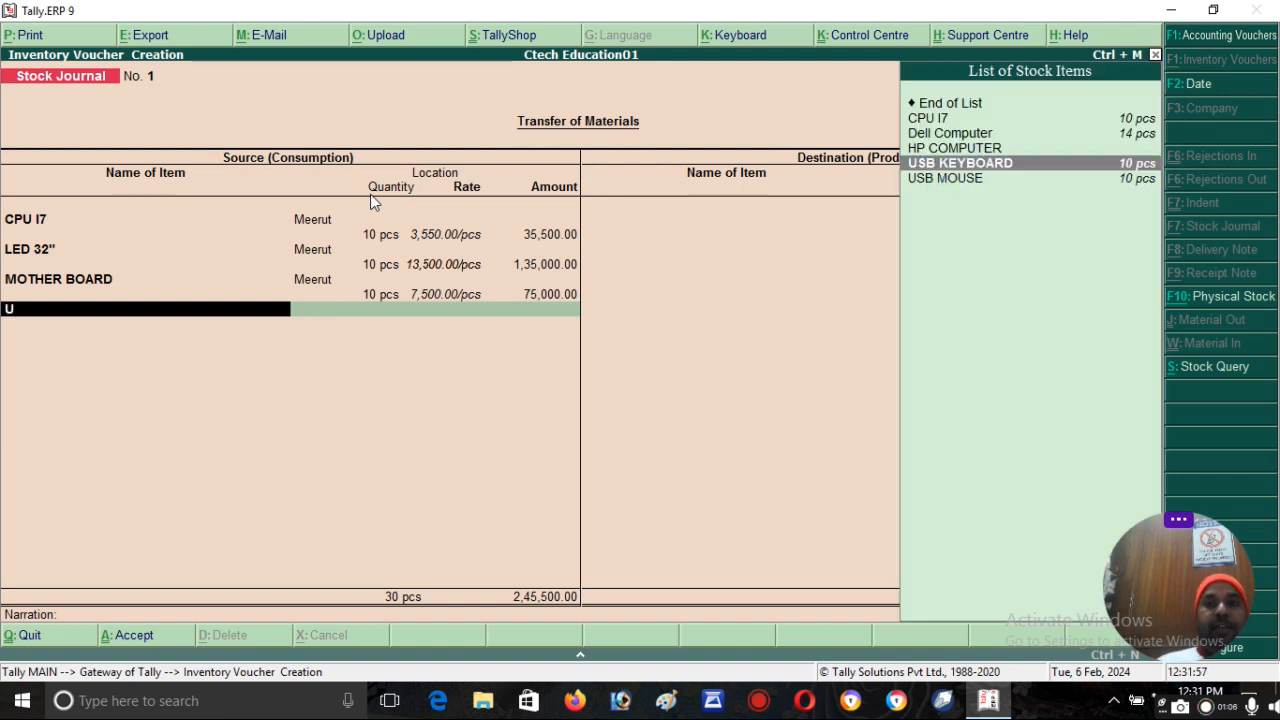
key("Return")
type("m")
key("Return")
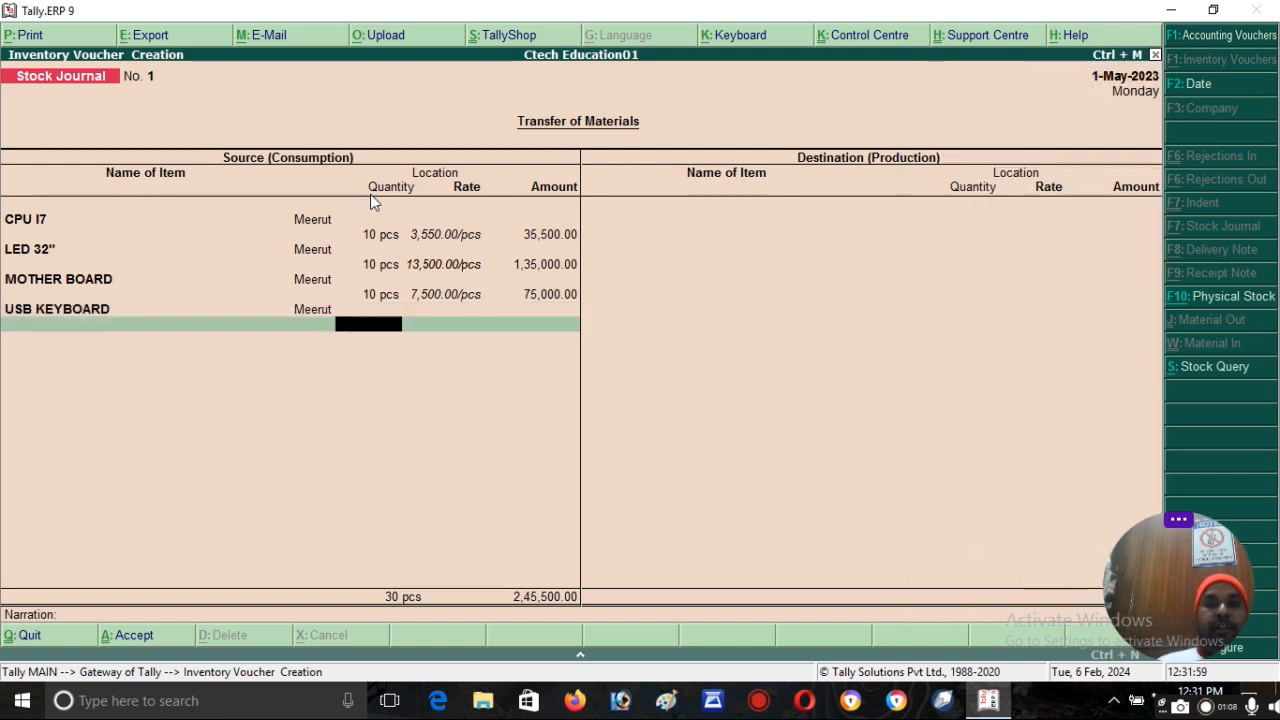
type("10")
key("Return")
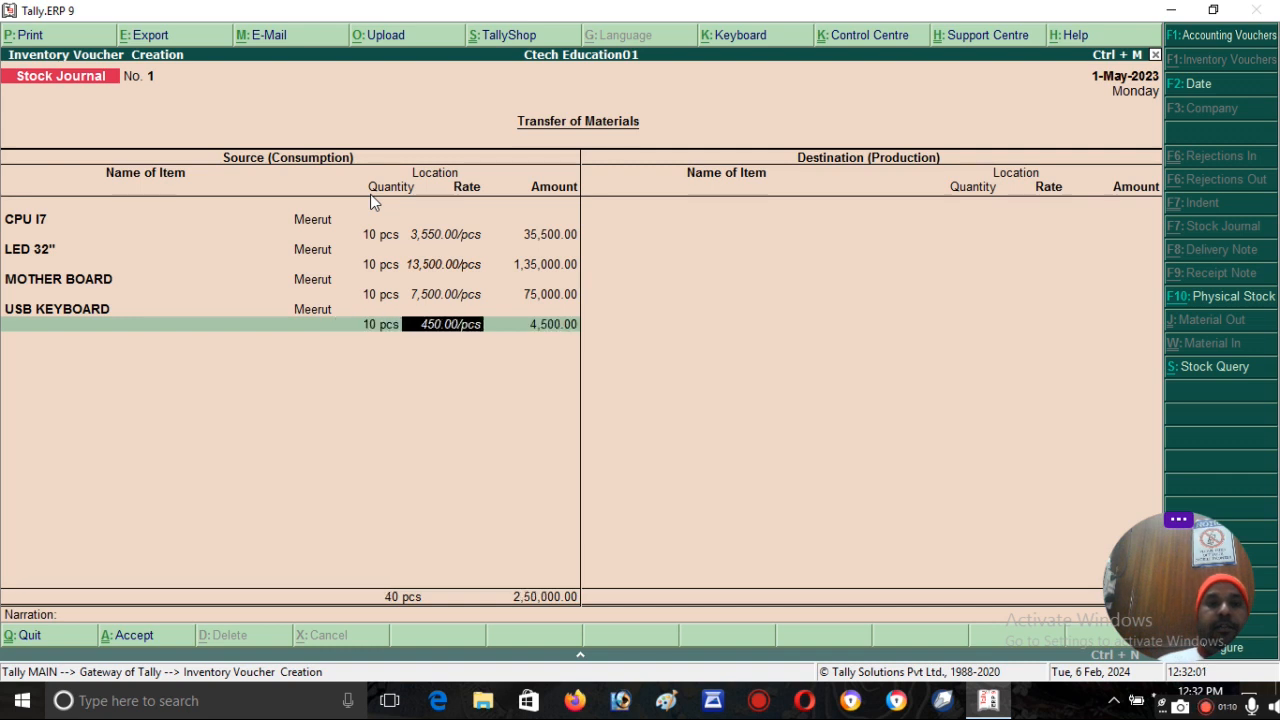
key("Return")
key("Return")
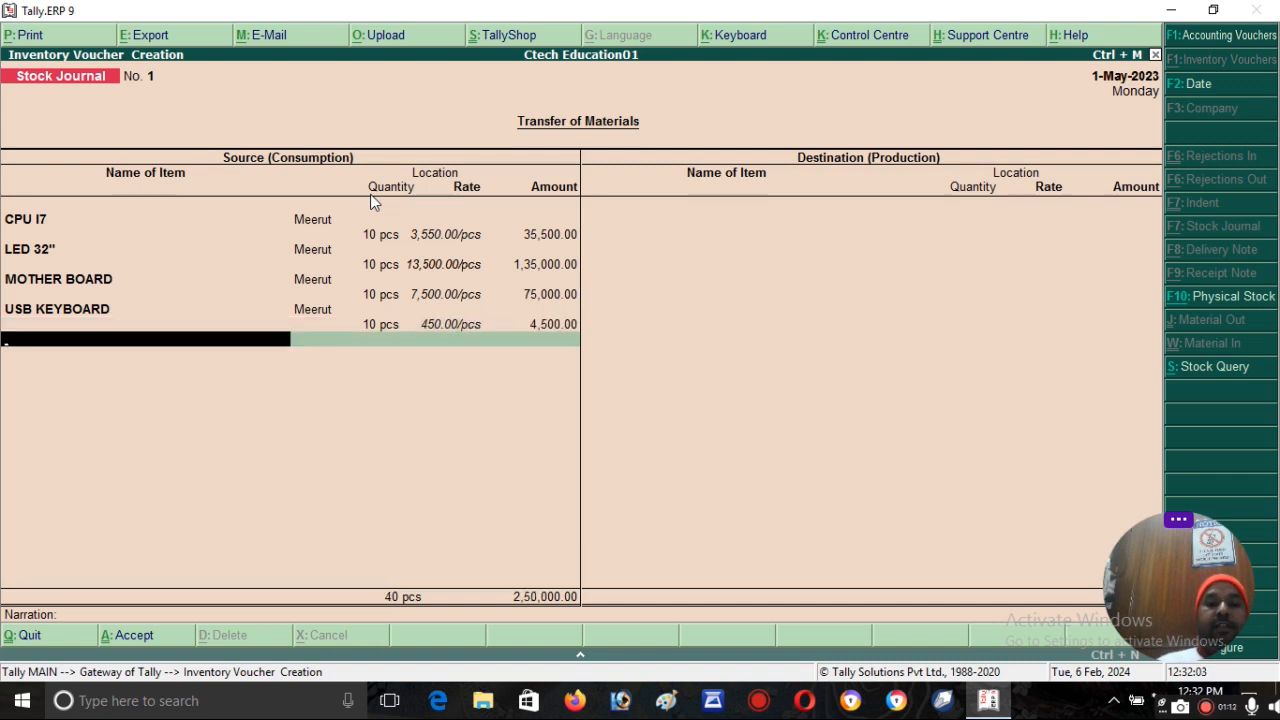
Add USB MOUSE as a source item from Meerut with quantity 10, accepting the default rate and amount
type("u")
key("Down")
key("Down")
key("Return")
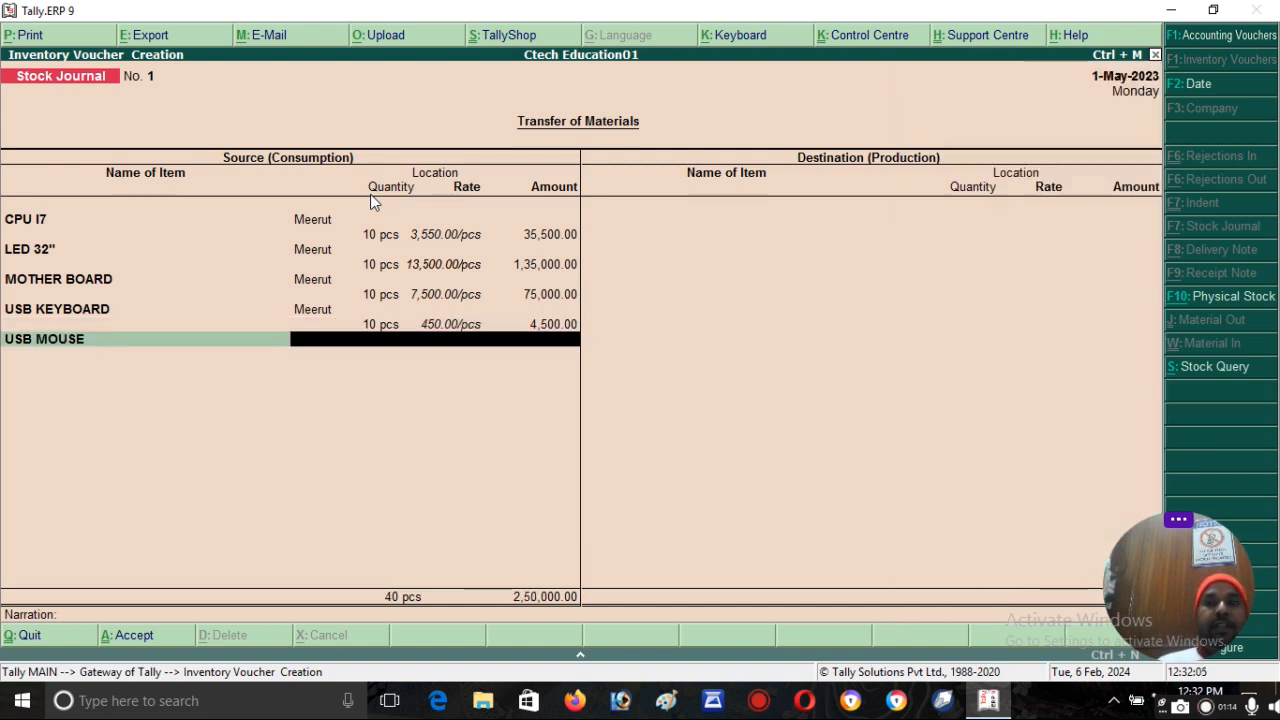
type("m")
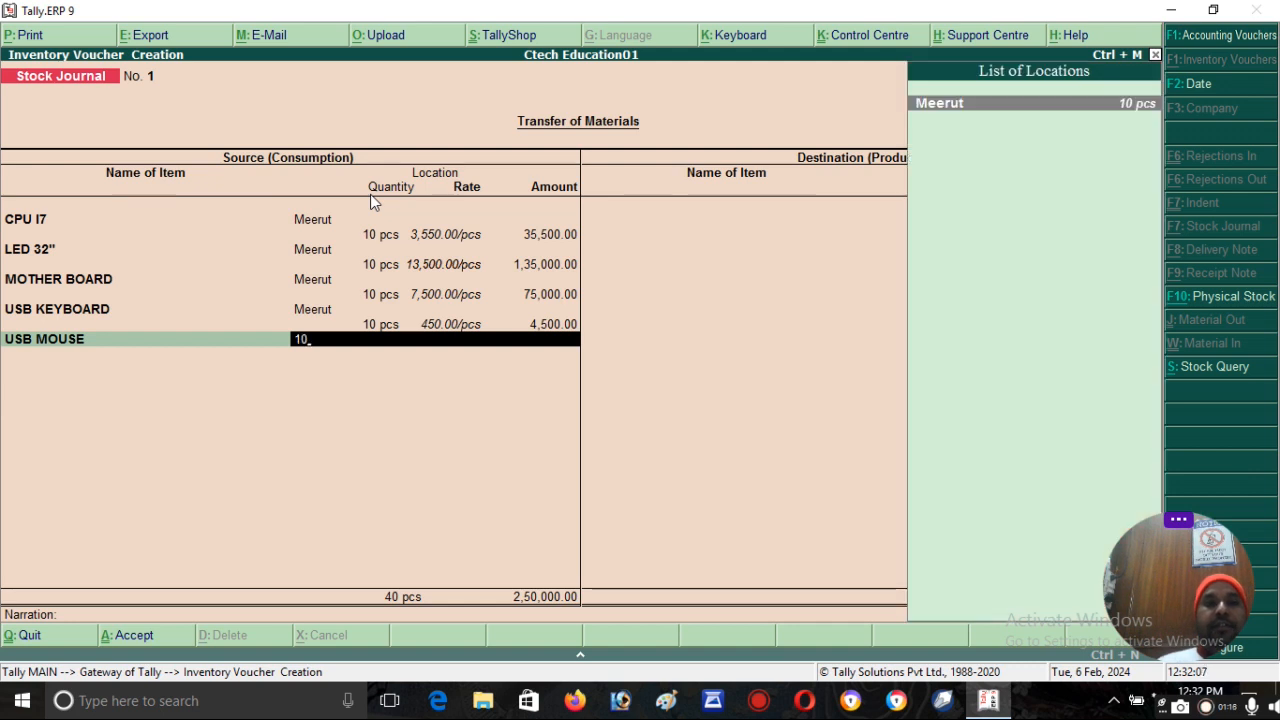
key("Return")
type("10")
key("Return")
key("Return")
key("Return")
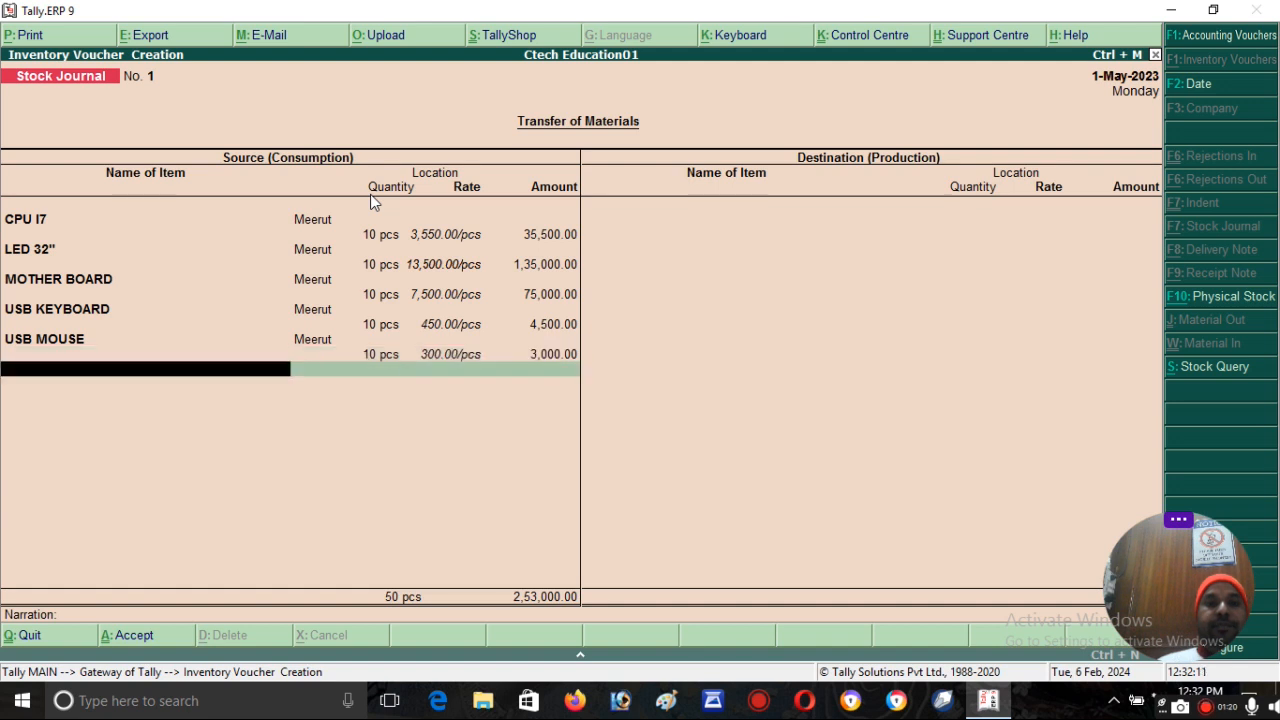
Add 1TB HDD as a source item from Meerut with quantity 10, accepting the default rate and amount
type("1")
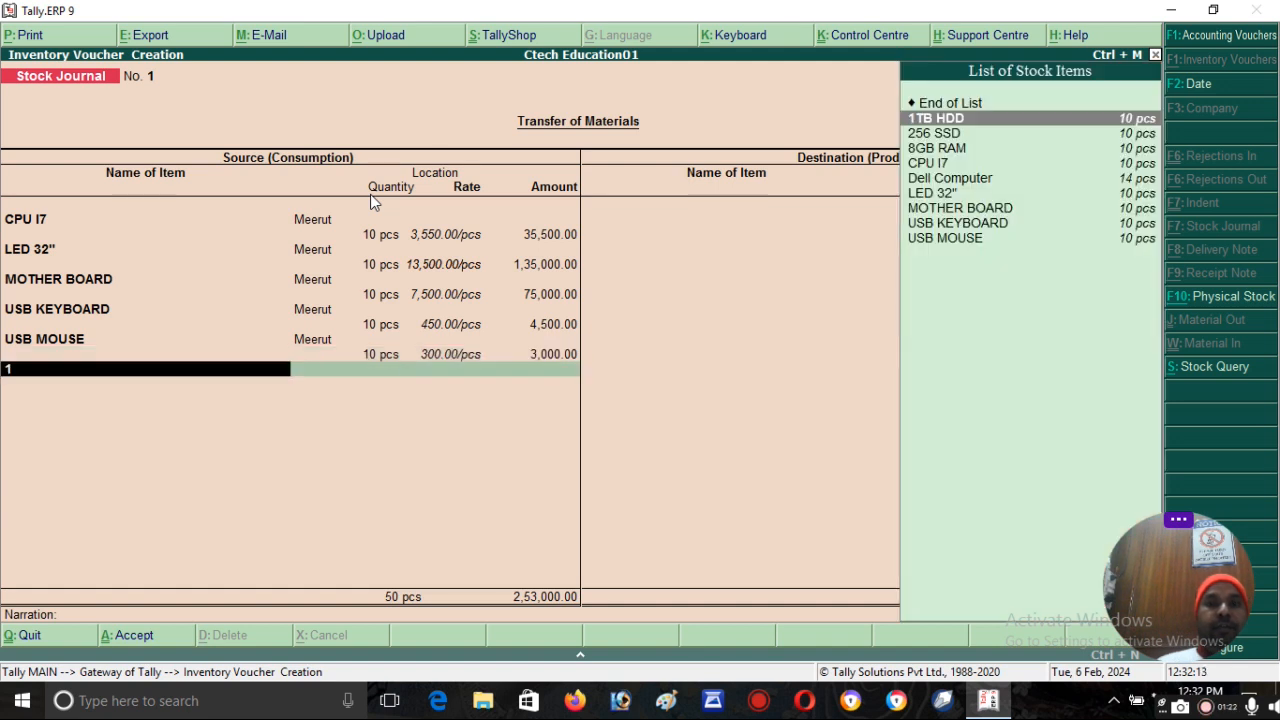
key("Return")
type("me")
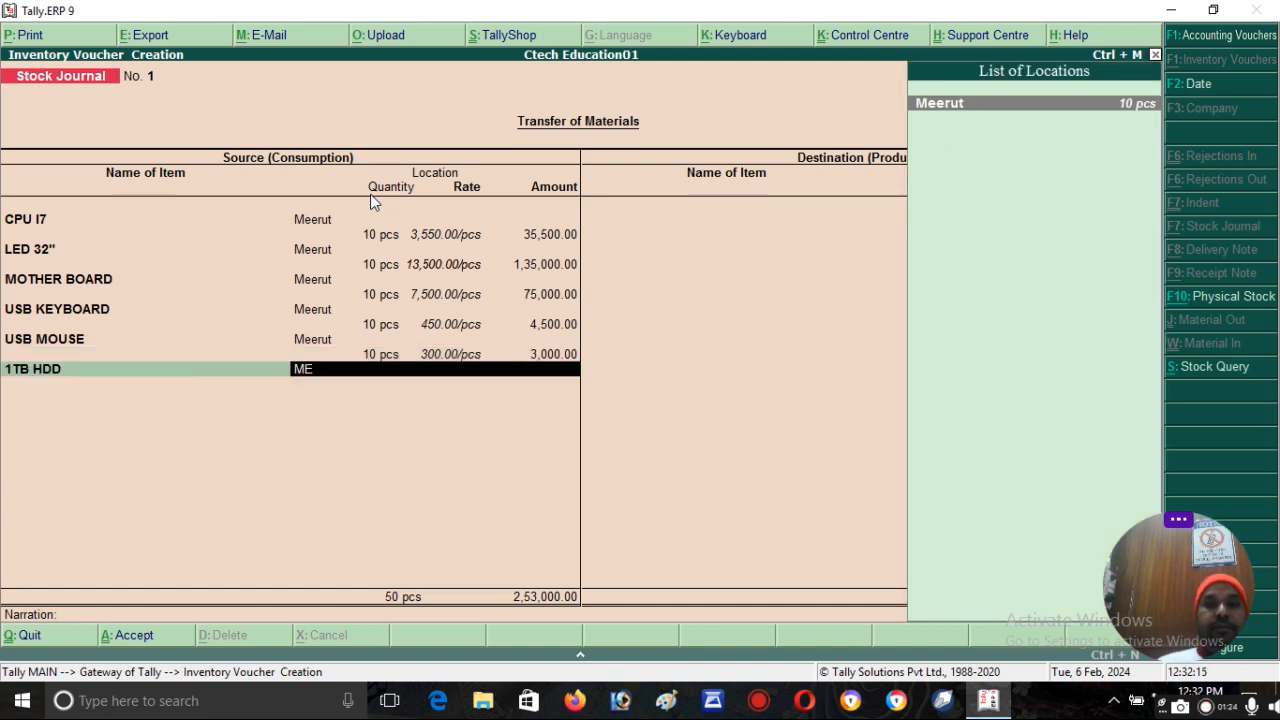
key("Return")
type("10")
key("Return")
key("Return")
key("Return")
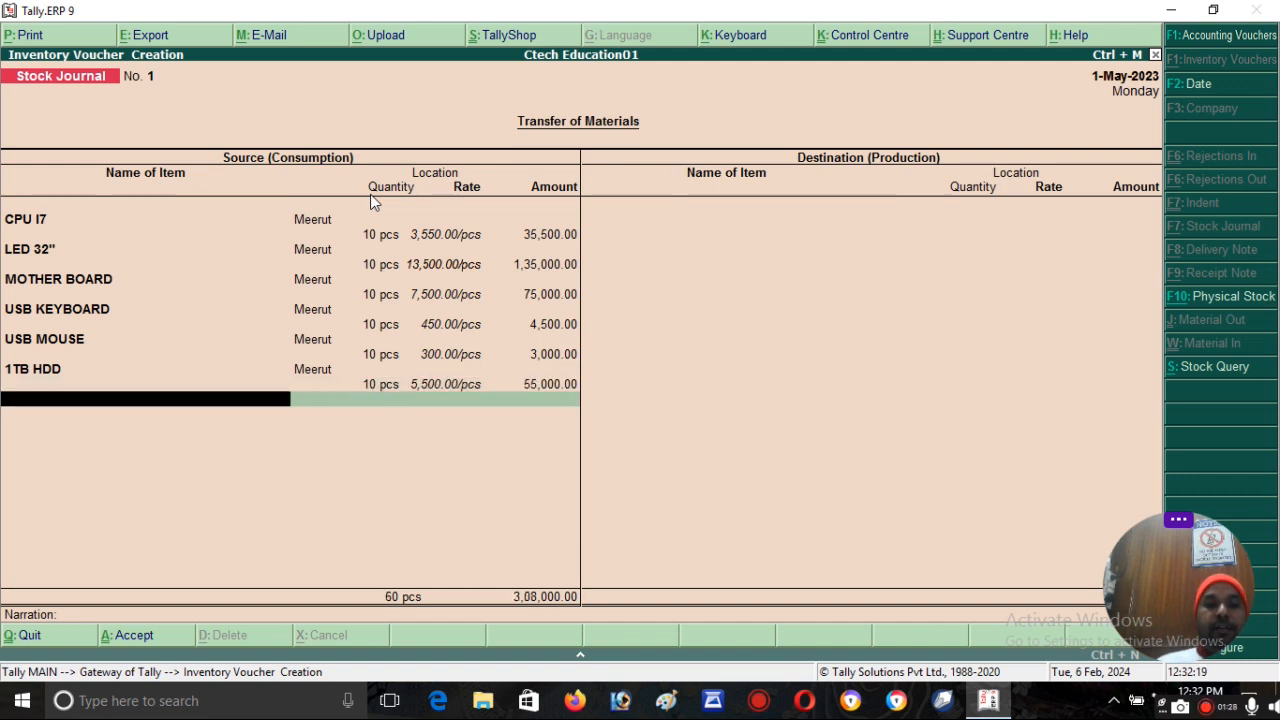
Add 256 SSD as a source item from Meerut with quantity 10, accepting the default rate and amount
type("2")
key("Return")
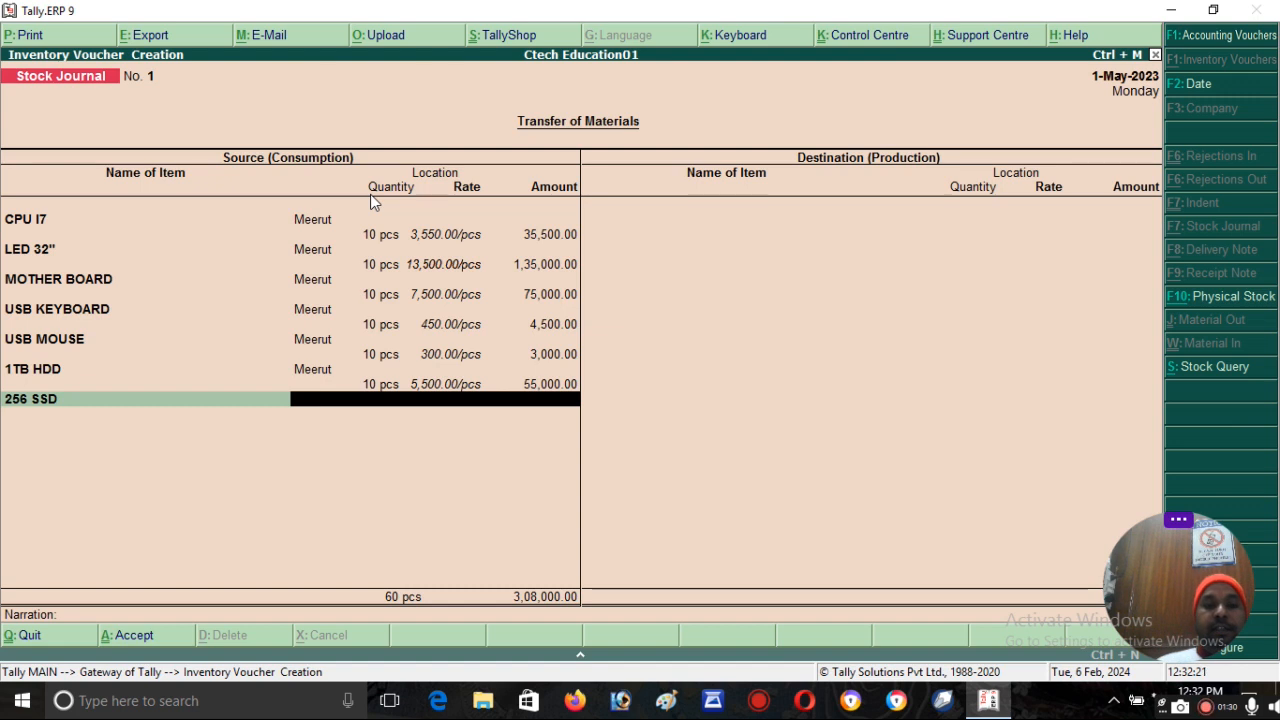
type("me")
key("Return")
type("10")
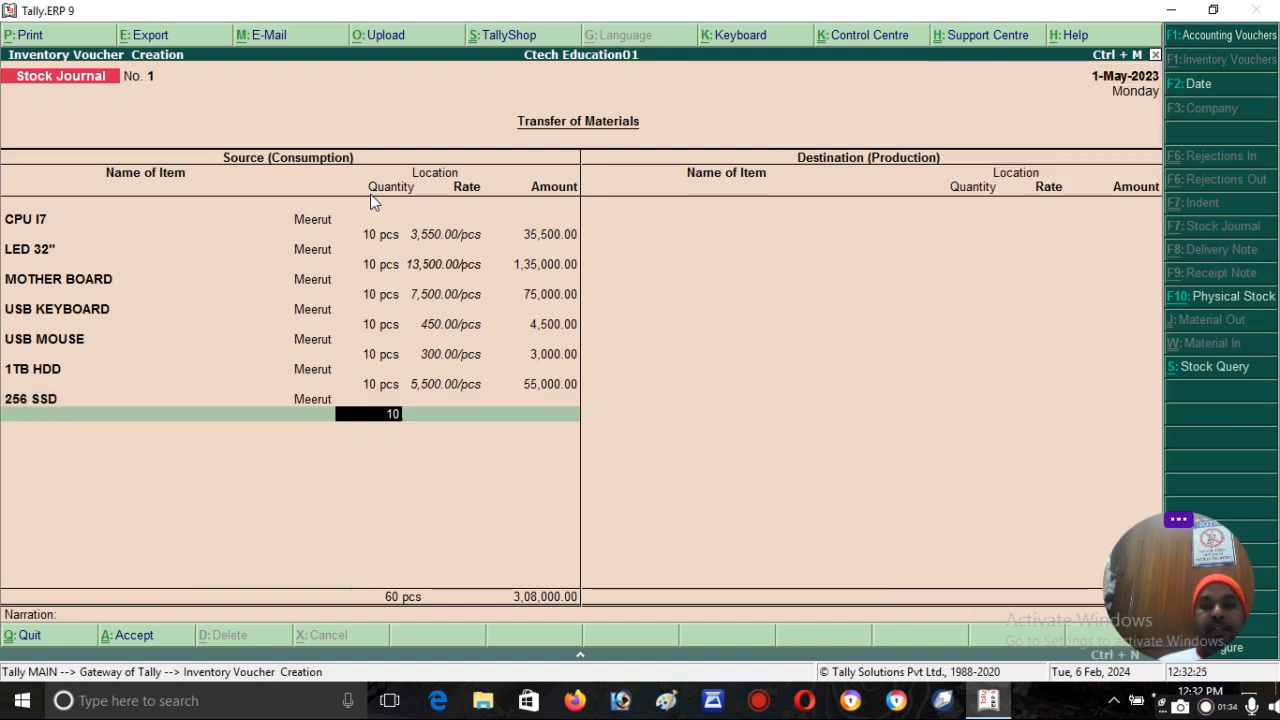
key("Return")
key("Return")
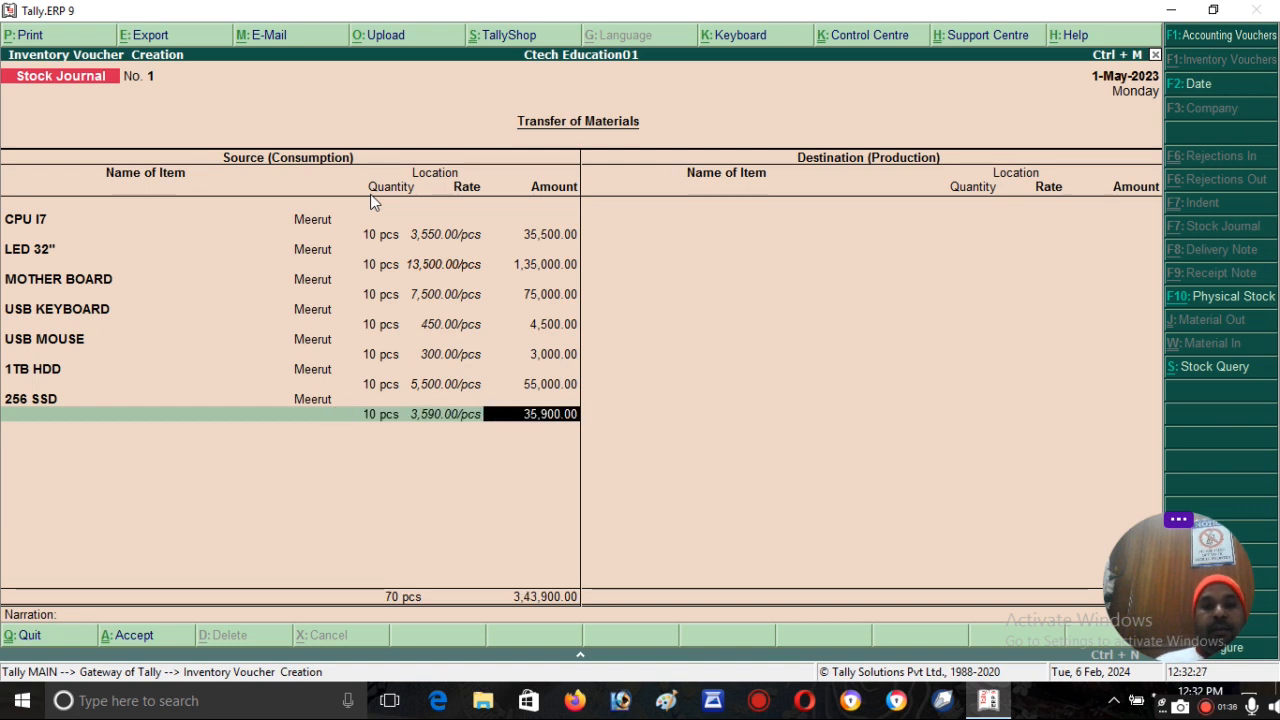
key("Return")
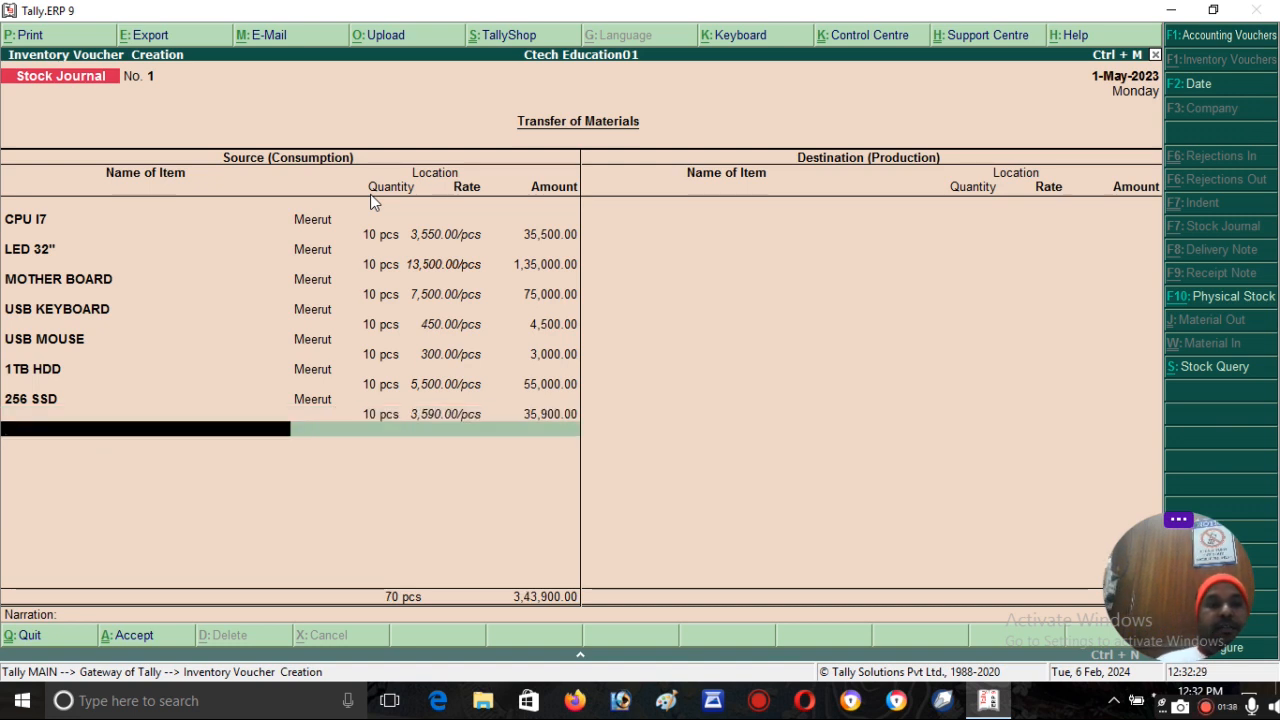
Add 8GB RAM as a source item from Meerut with quantity 10, accepting the default rate and amount, and end the source list
type("8")
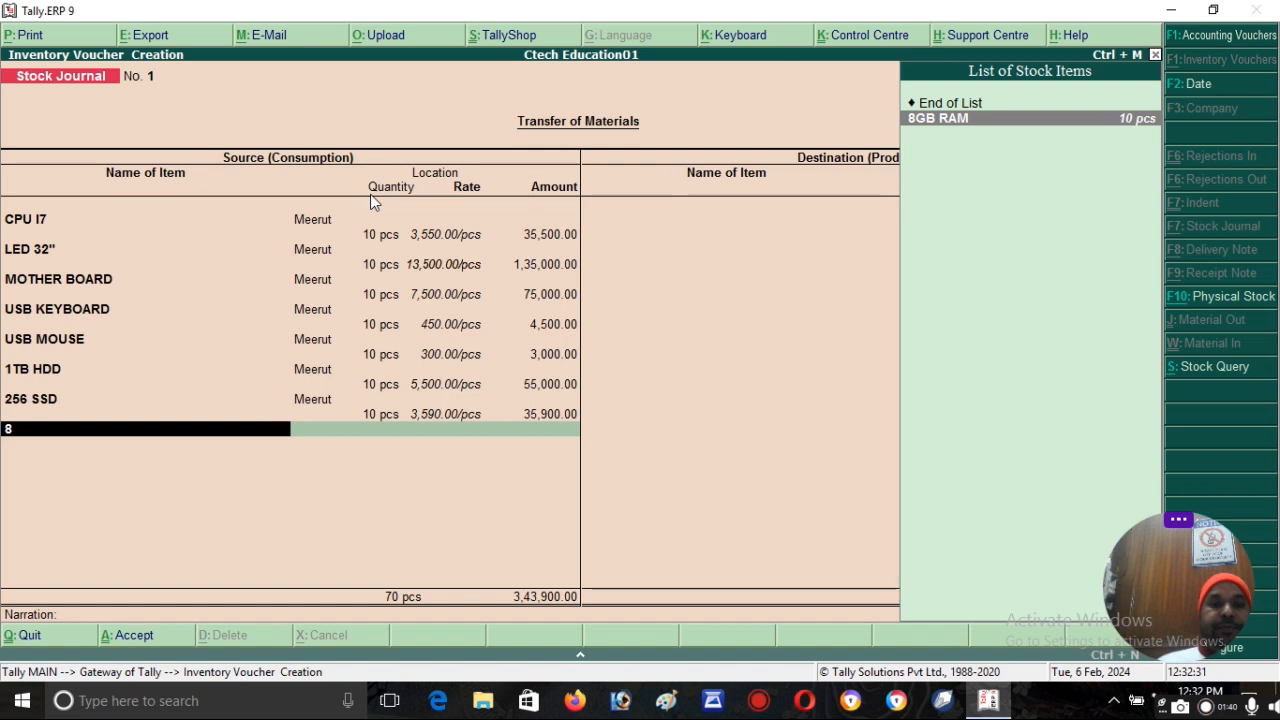
key("Return")
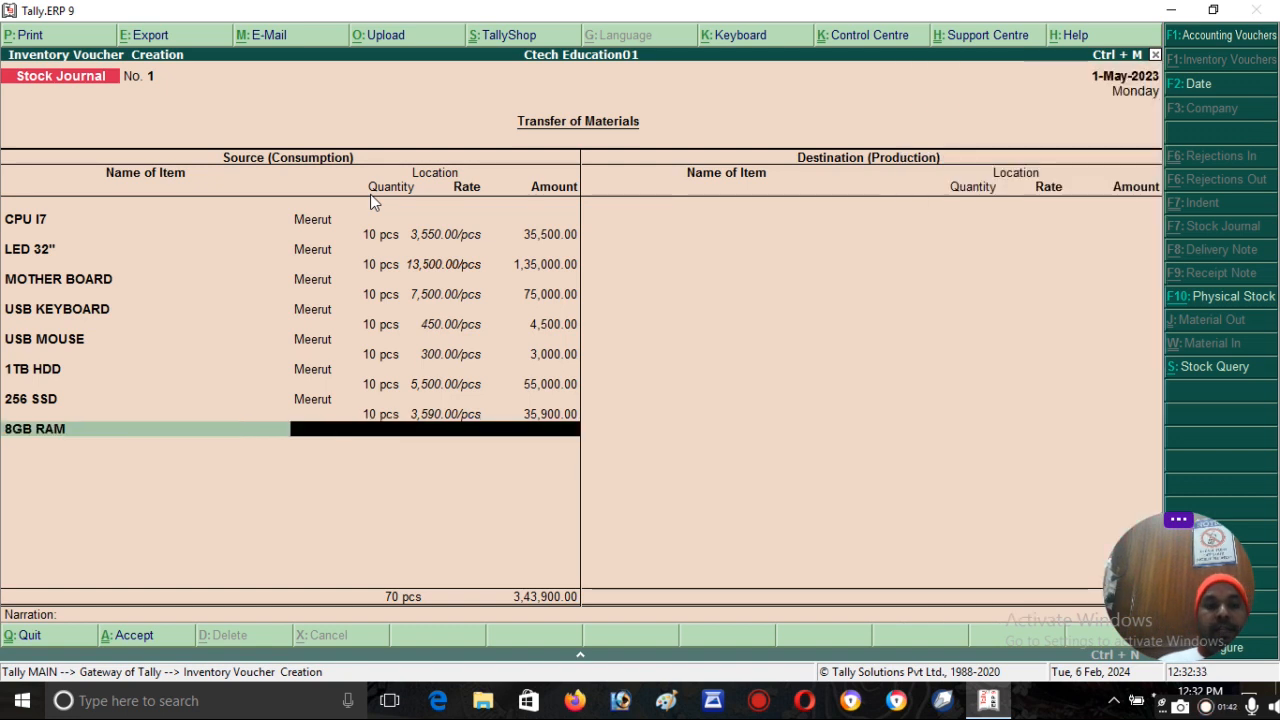
type("me")
key("Return")
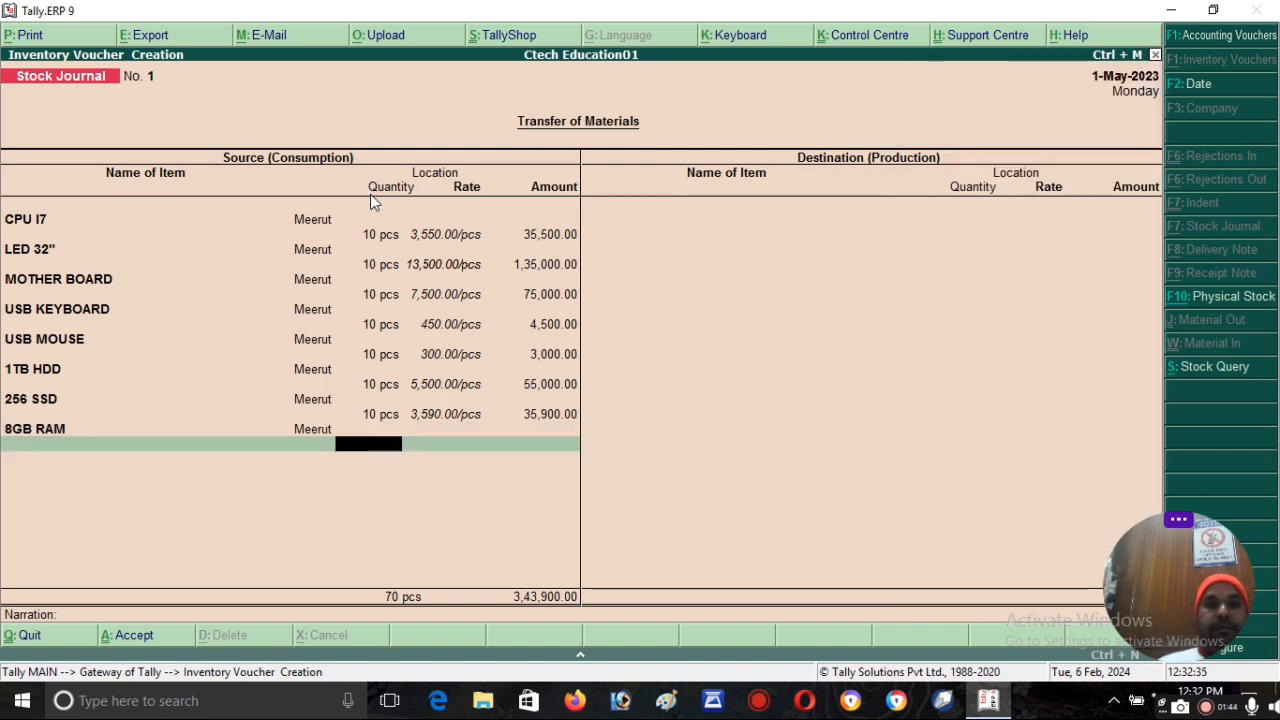
type("10")
key("Return")
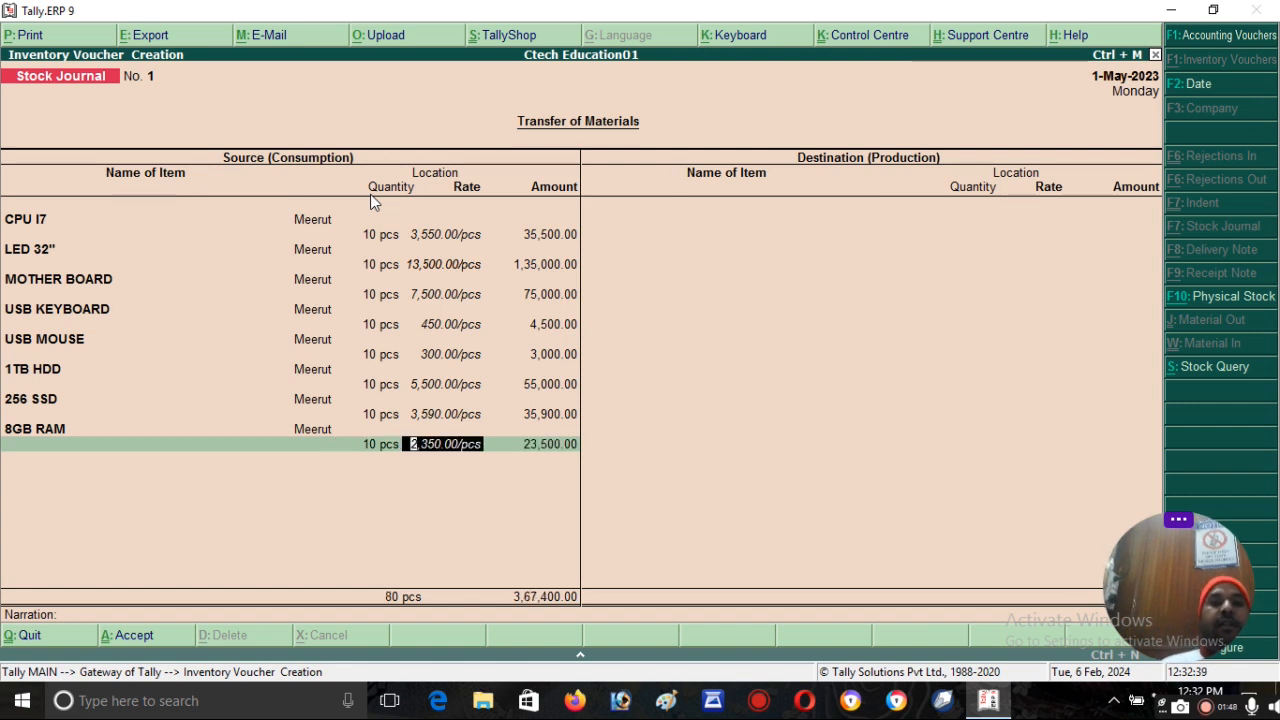
key("Return")
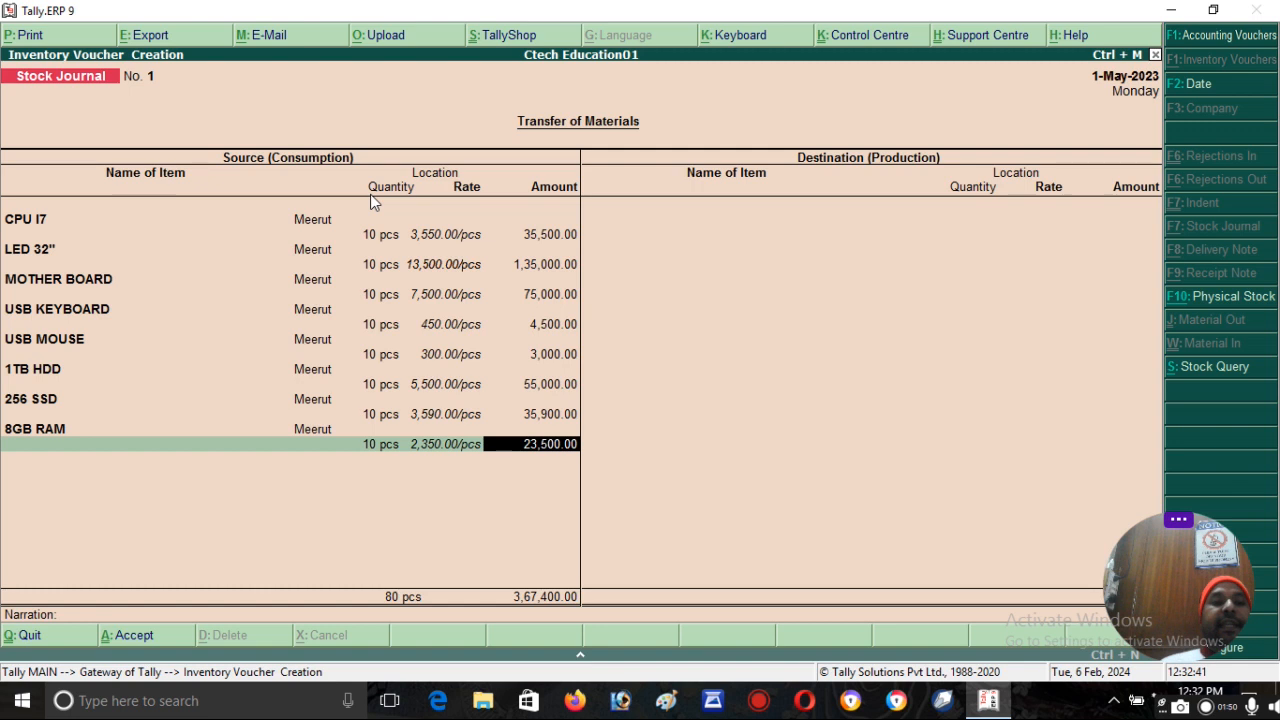
key("Return")
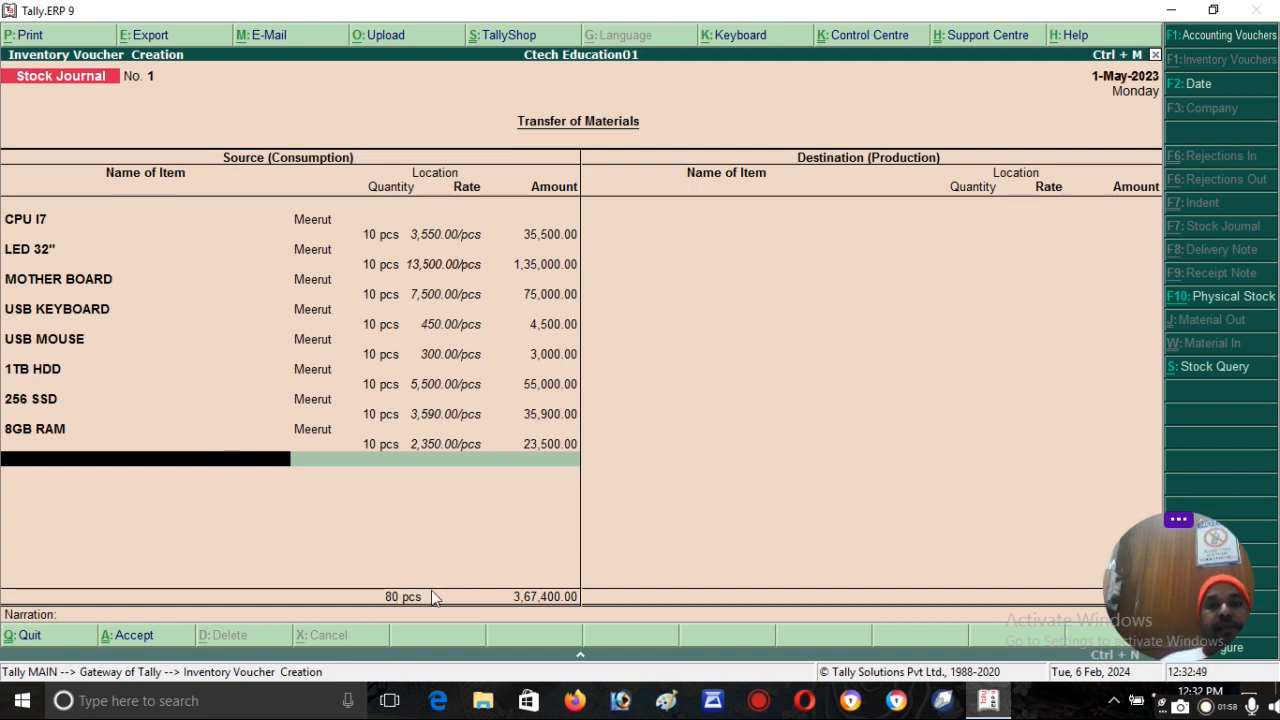
key("Return")
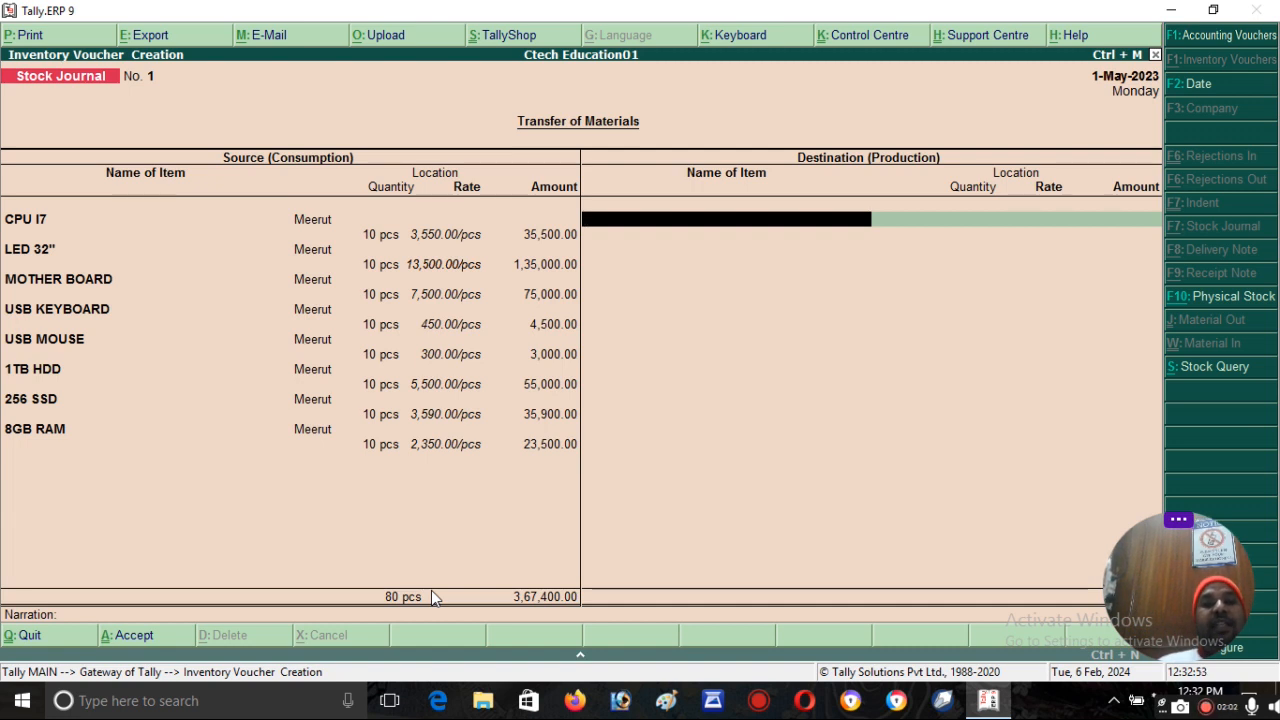
Add HP COMPUTER as the destination item at Meerut with quantity 10
type("H")
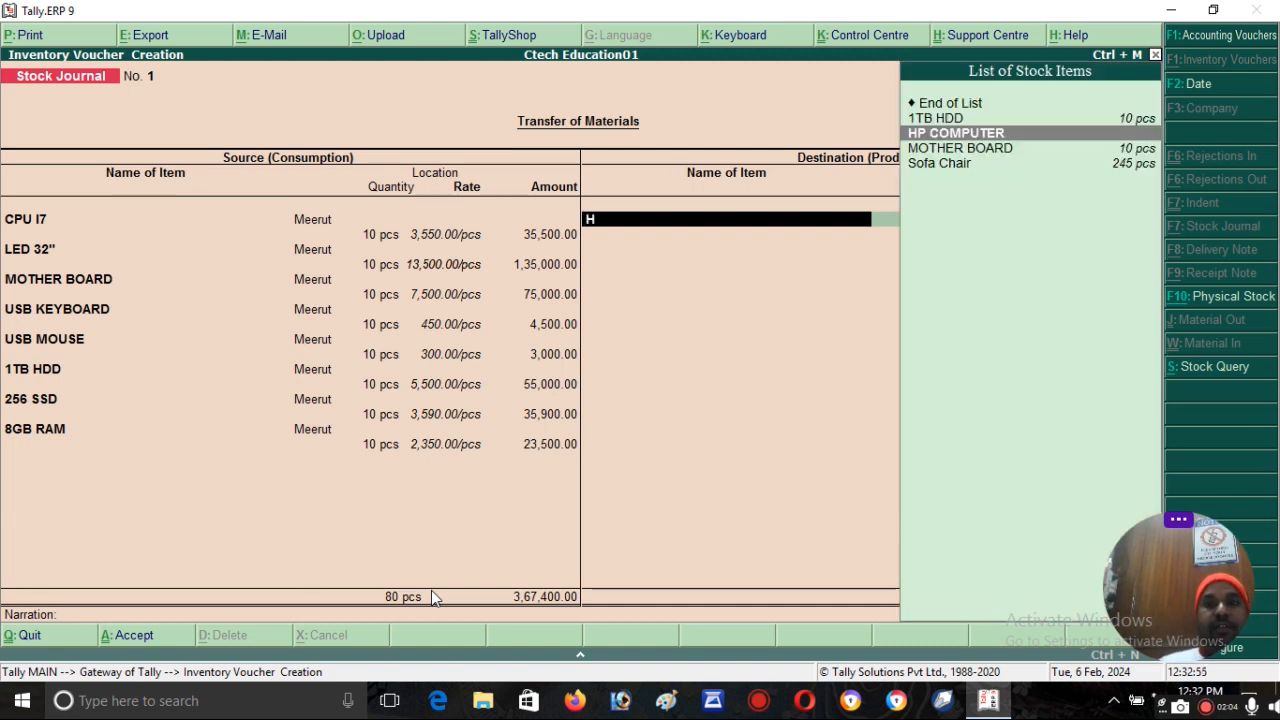
key("Return")
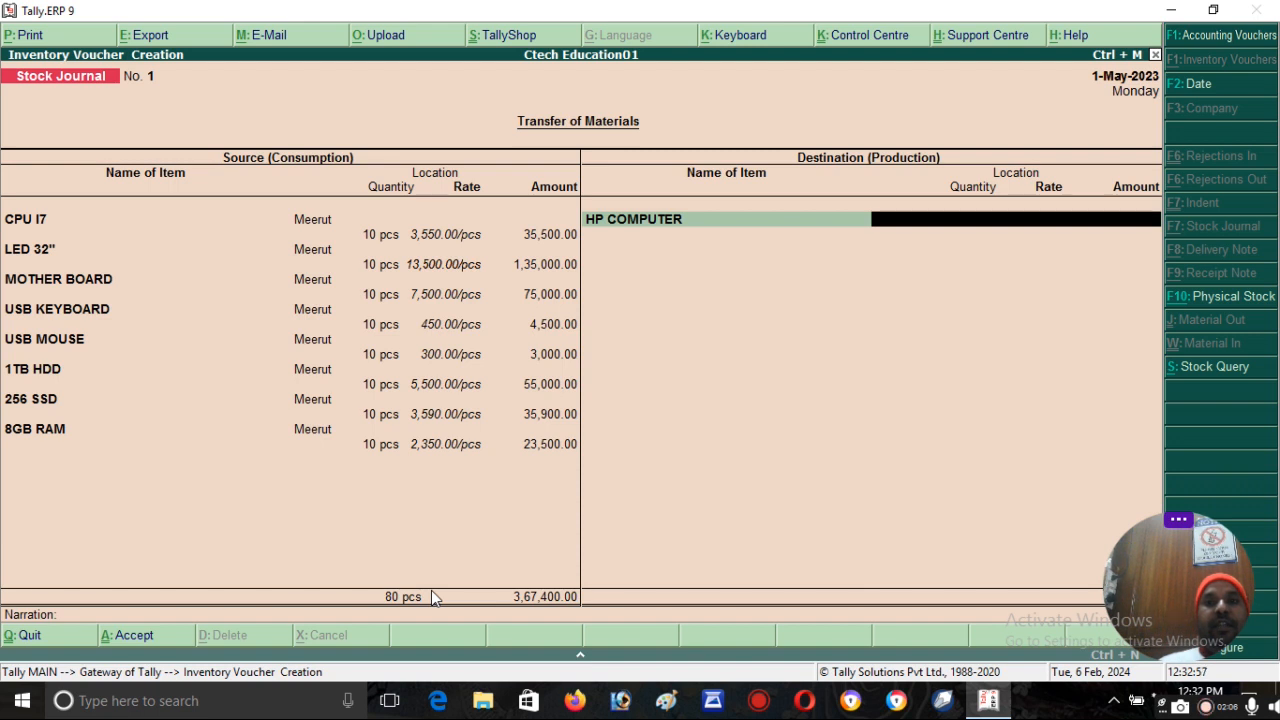
key("Return")
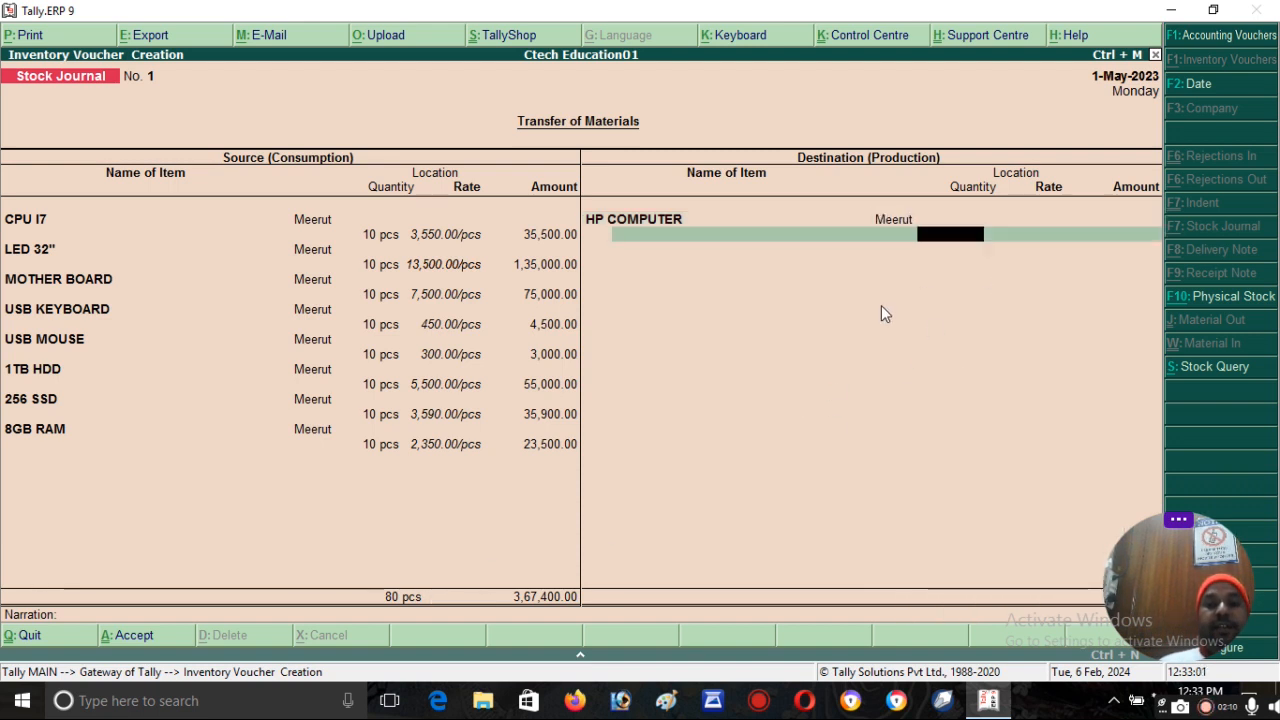
type("10")
key("Return")
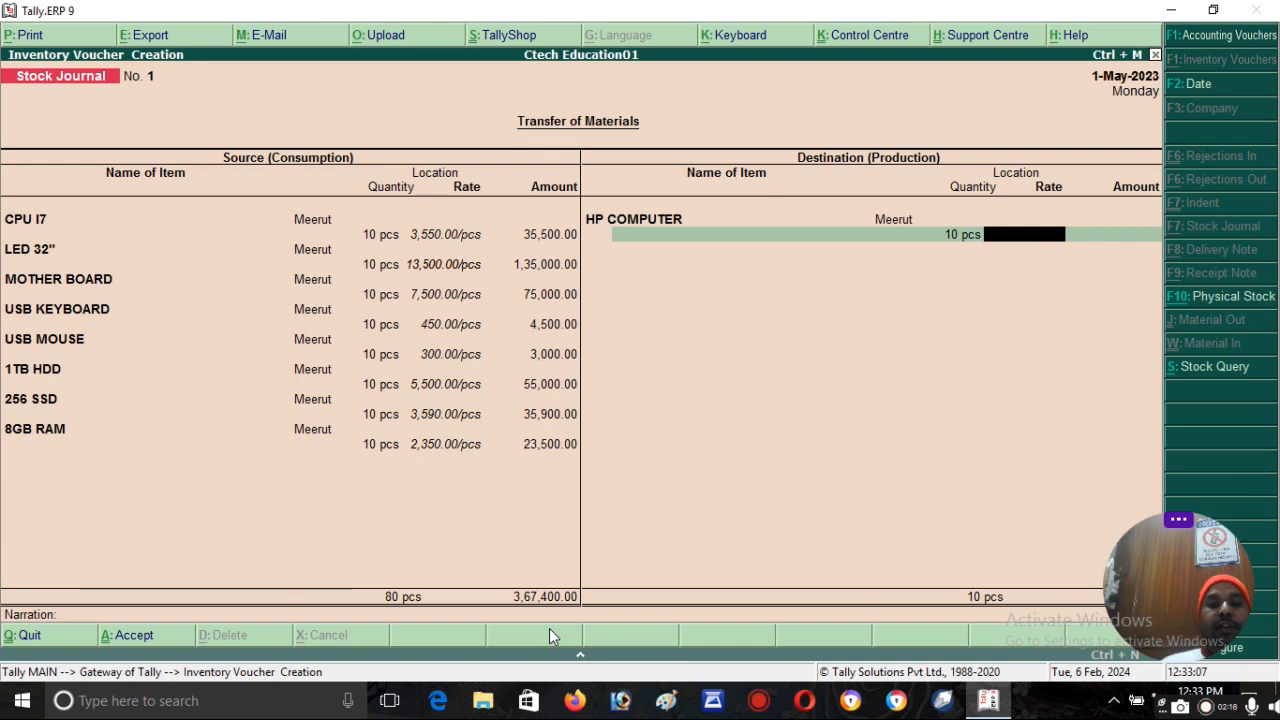
Calculate the unit cost as 367400/10 in the built-in calculator and return to the voucher
key("ctrl+n")
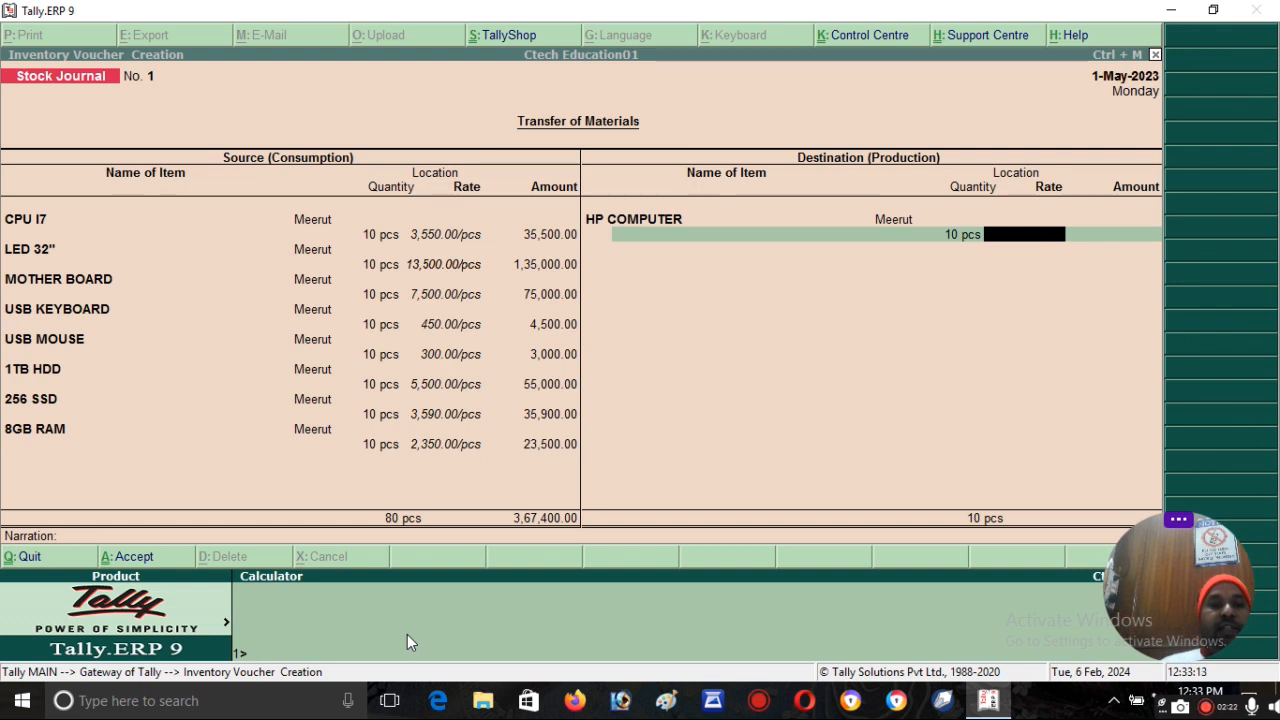
type("3674000")
key("BackSpace")
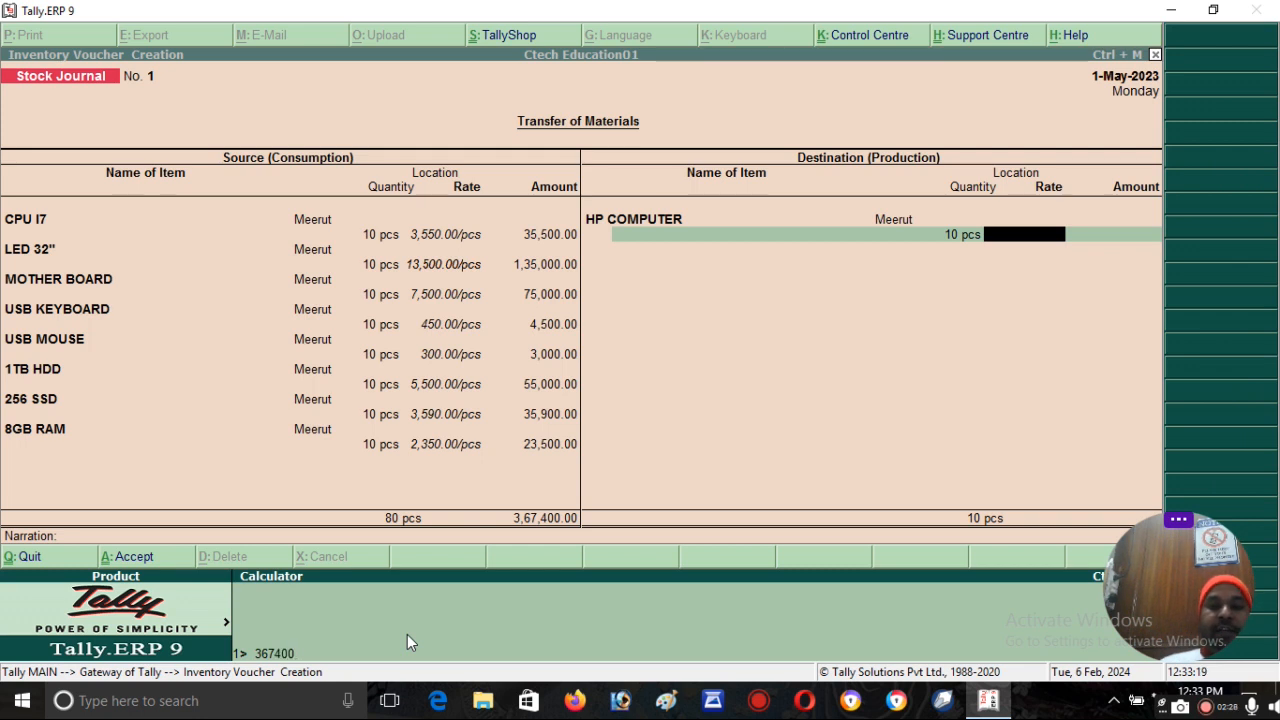
type("/10")
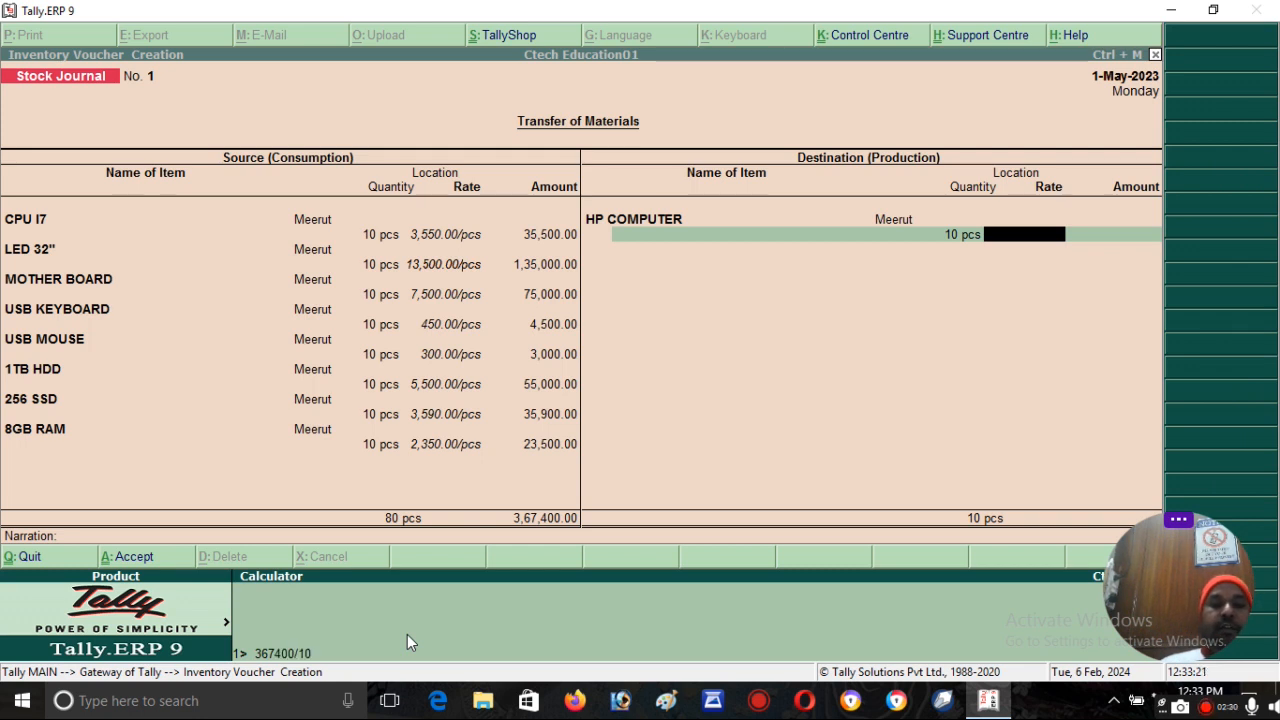
key("Return")
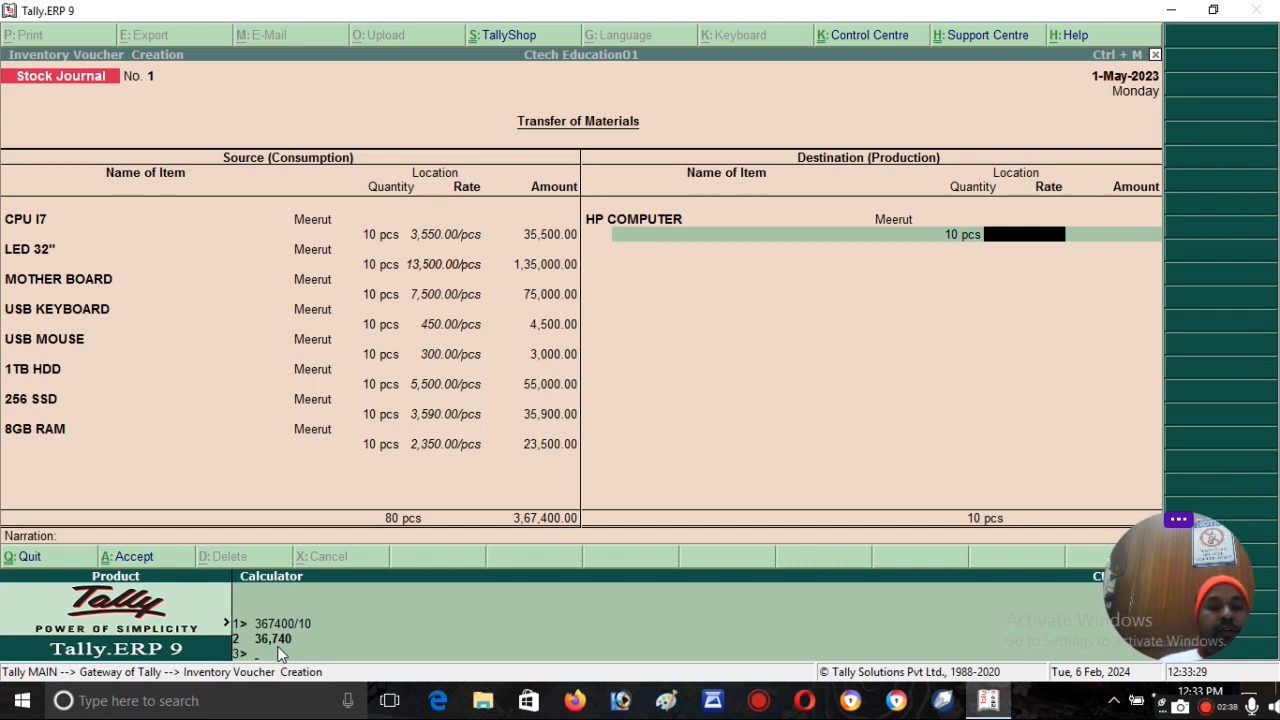
key("ctrl+m")
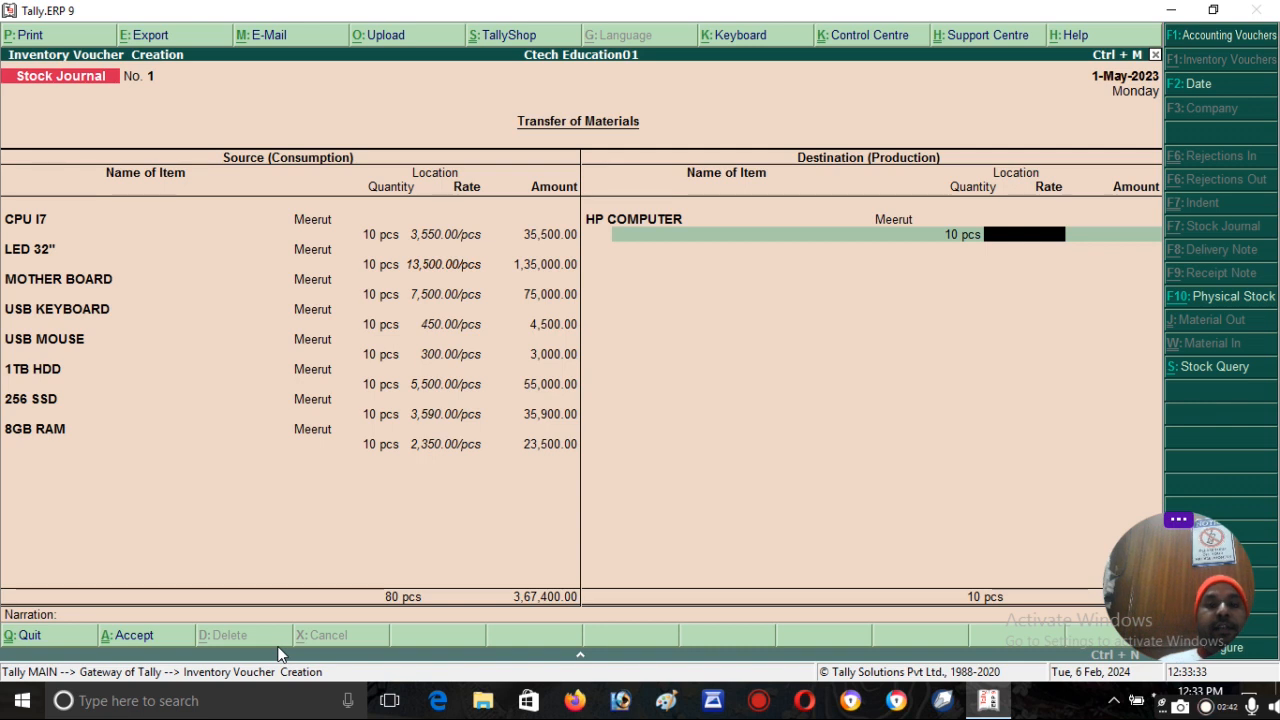
Set the HP COMPUTER rate to 36740 per piece, accept the calculated amount and save the stock journal voucher
type("36,740")
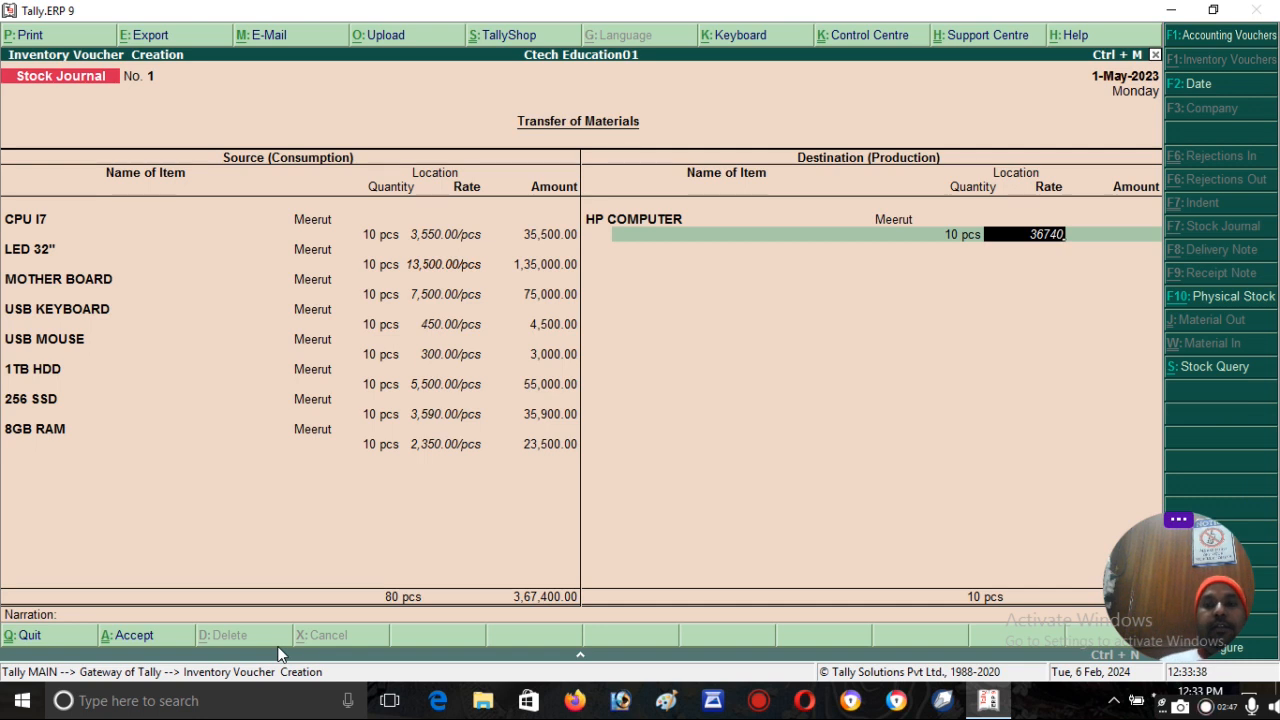
key("Return")
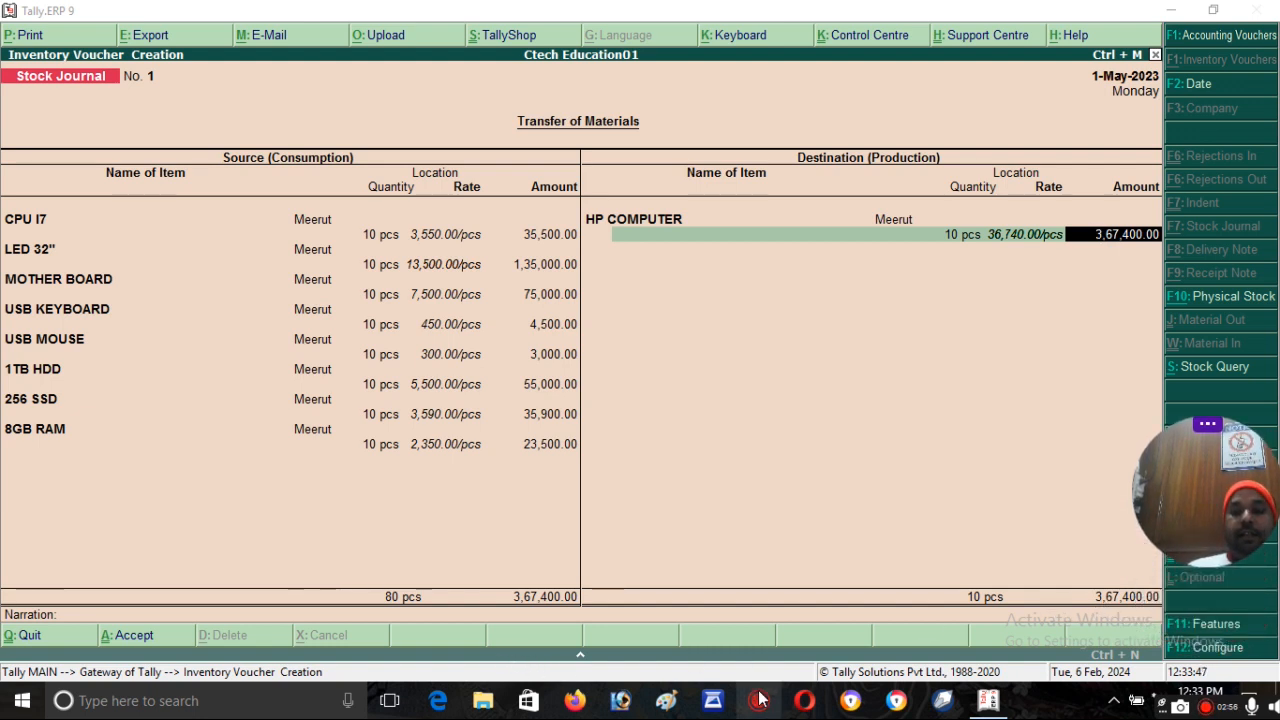
left_click(819, 434)
key("Return")
key("Return")
key("Return")
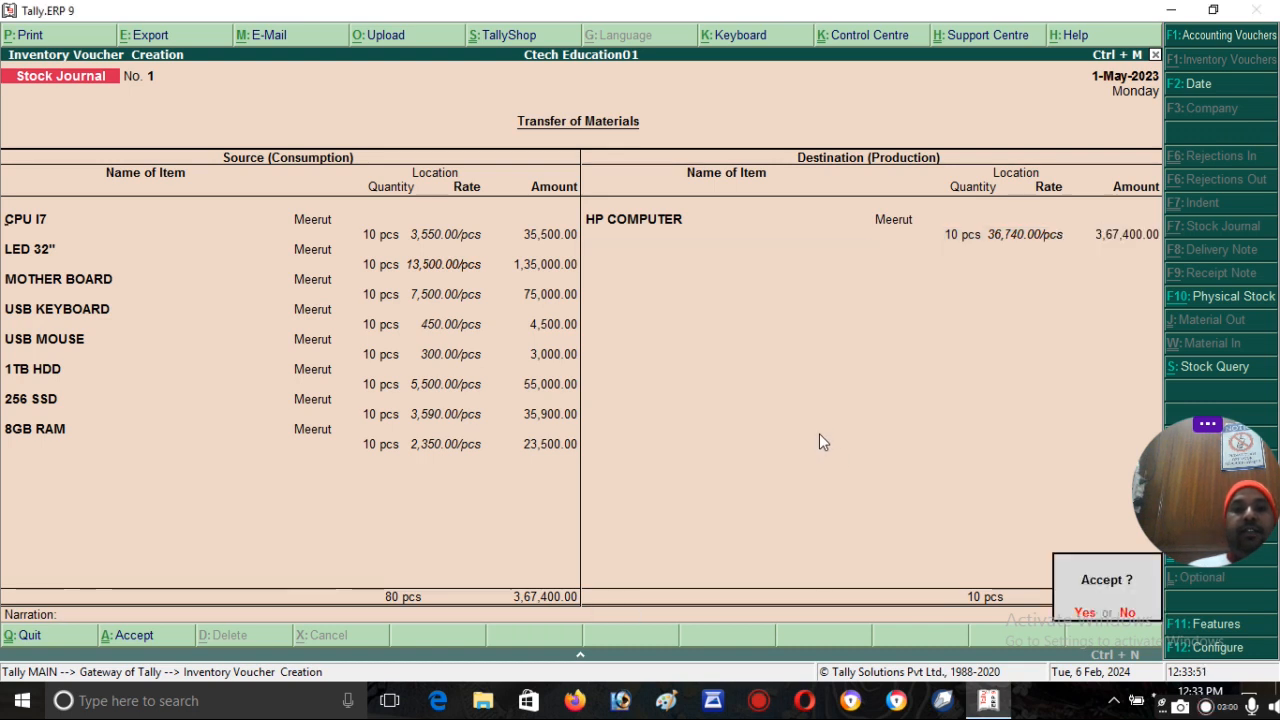
key("Return")
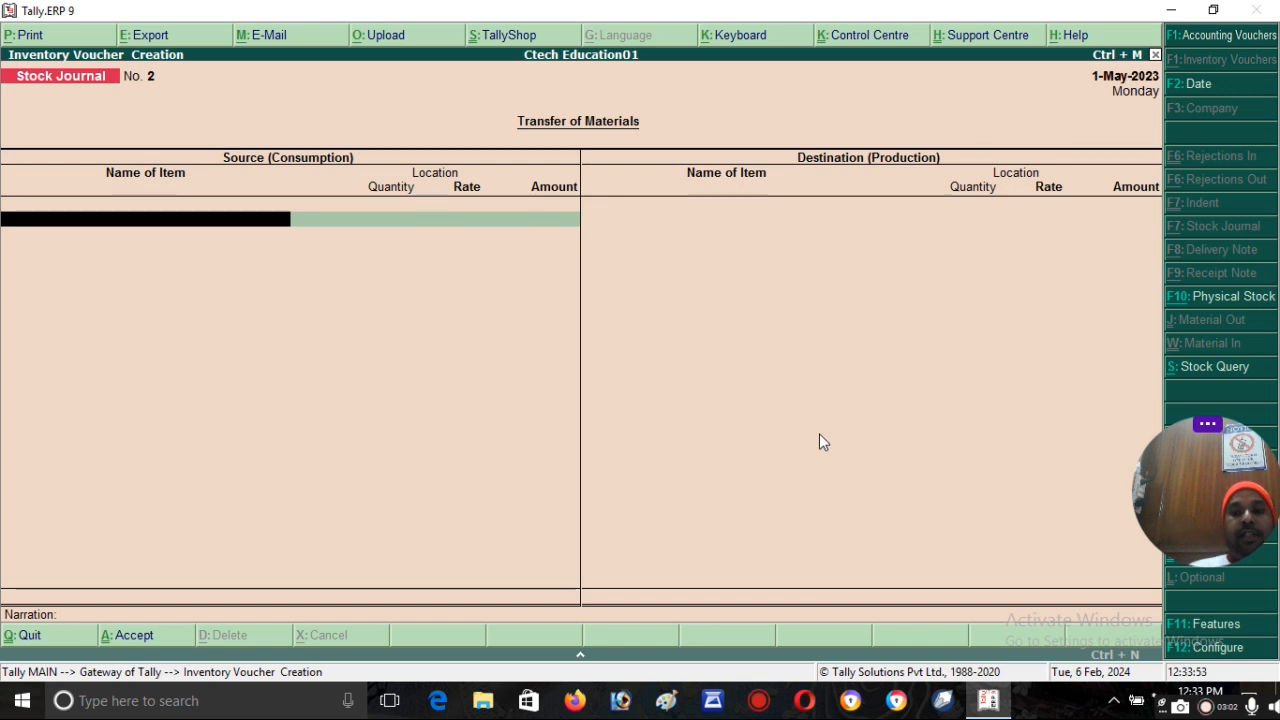
Leave voucher creation and open the Stock Summary report
key("Escape")
key("Return")
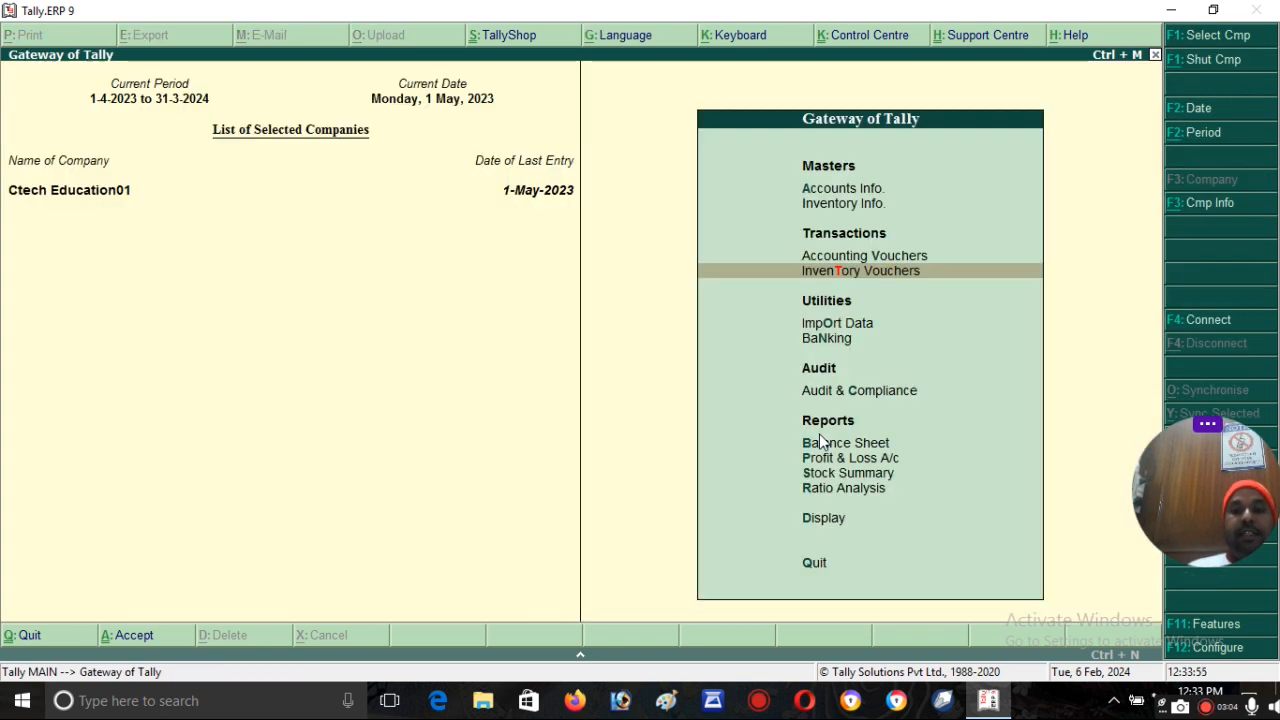
key("Down")
key("Down")
key("Down")
key("Down")
key("Down")
key("Down")
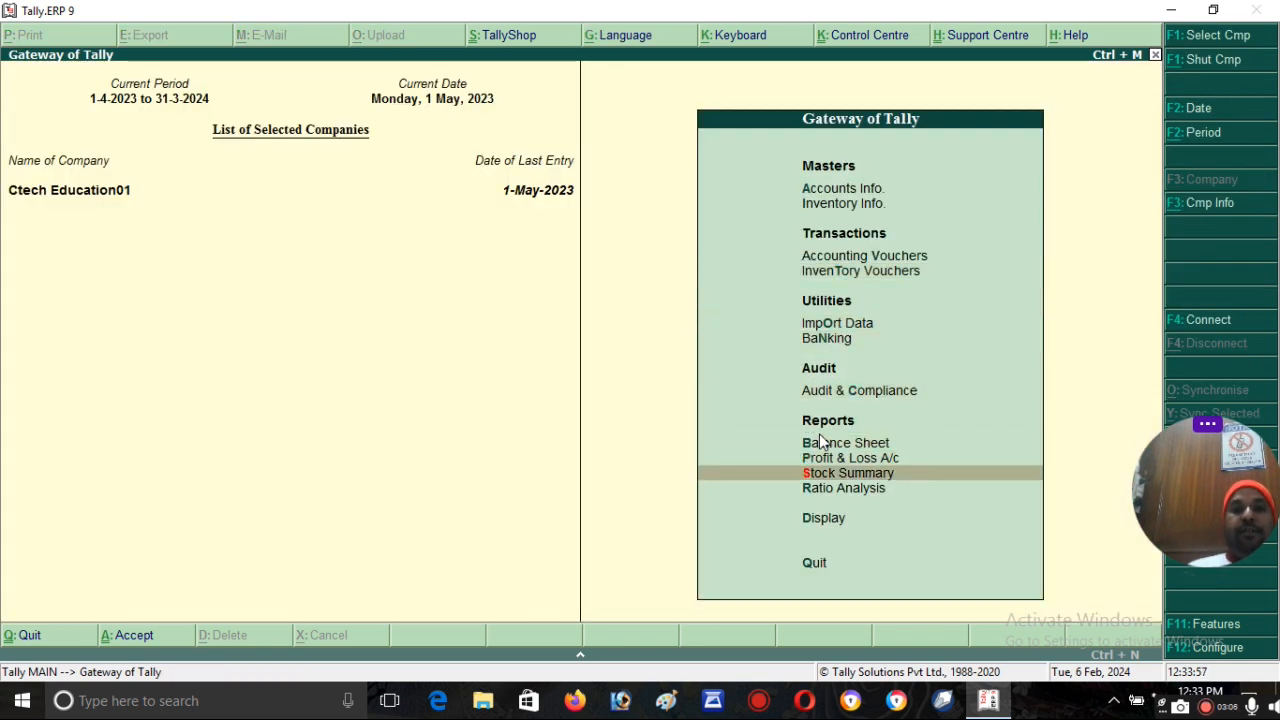
key("Return")
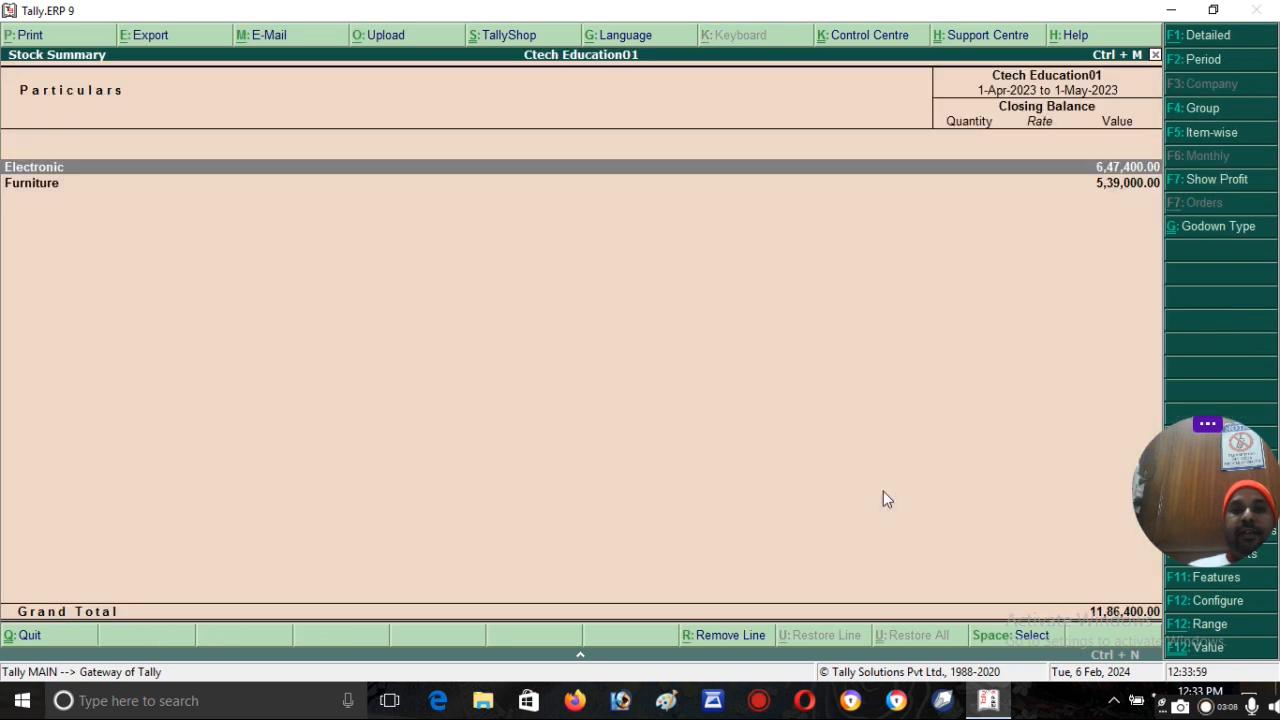
Drill down through the Electronic group and HP COMPUTER to its stock journal voucher of 1-May-2023
key("Return")
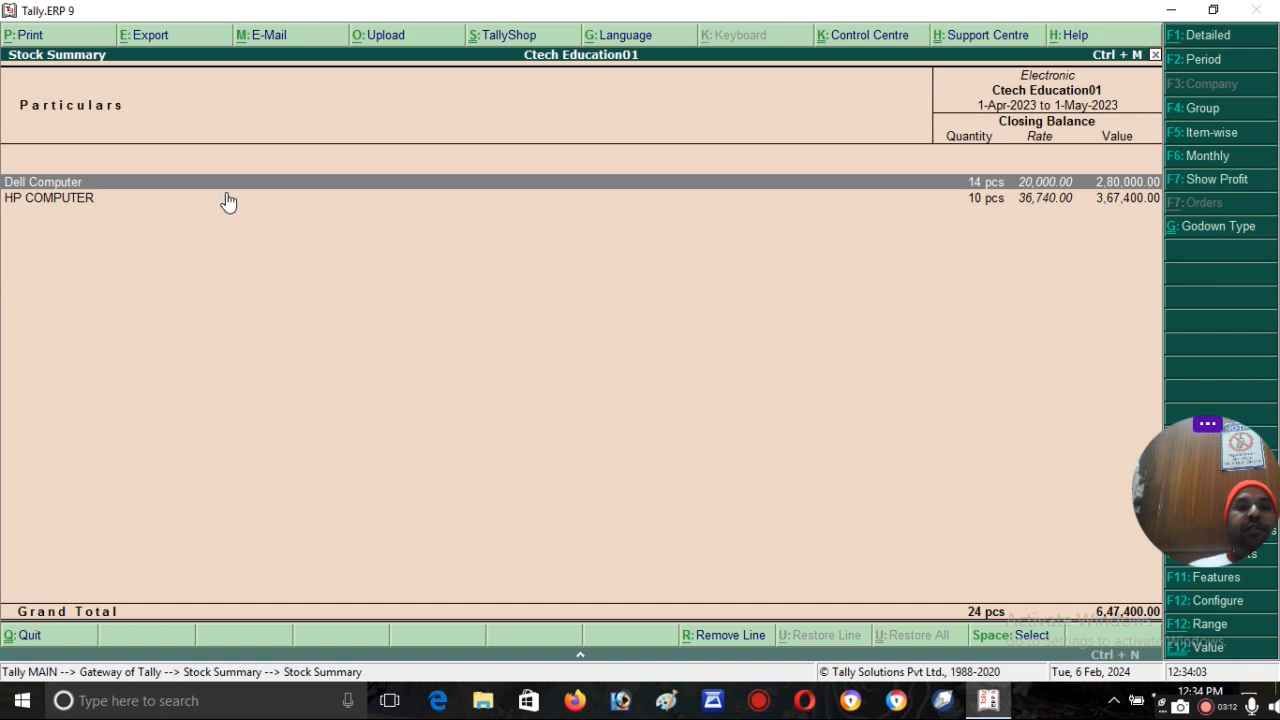
key("Down")
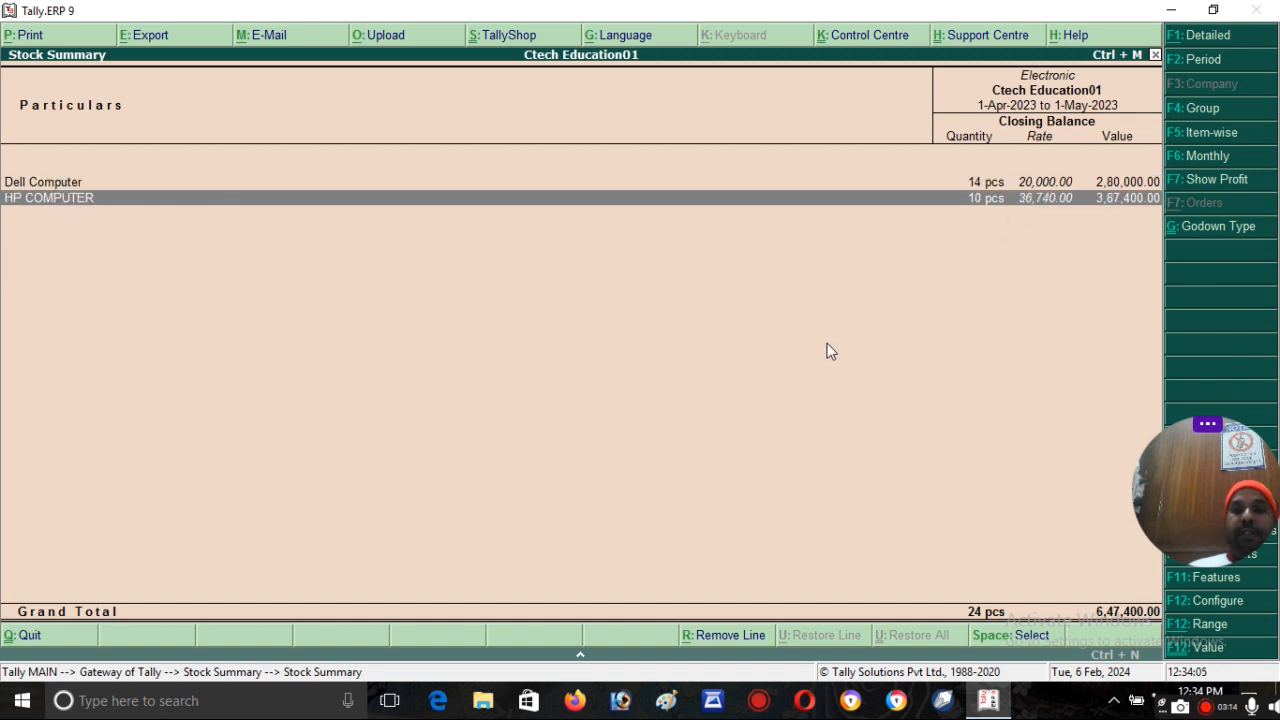
key("Return")
key("Return")
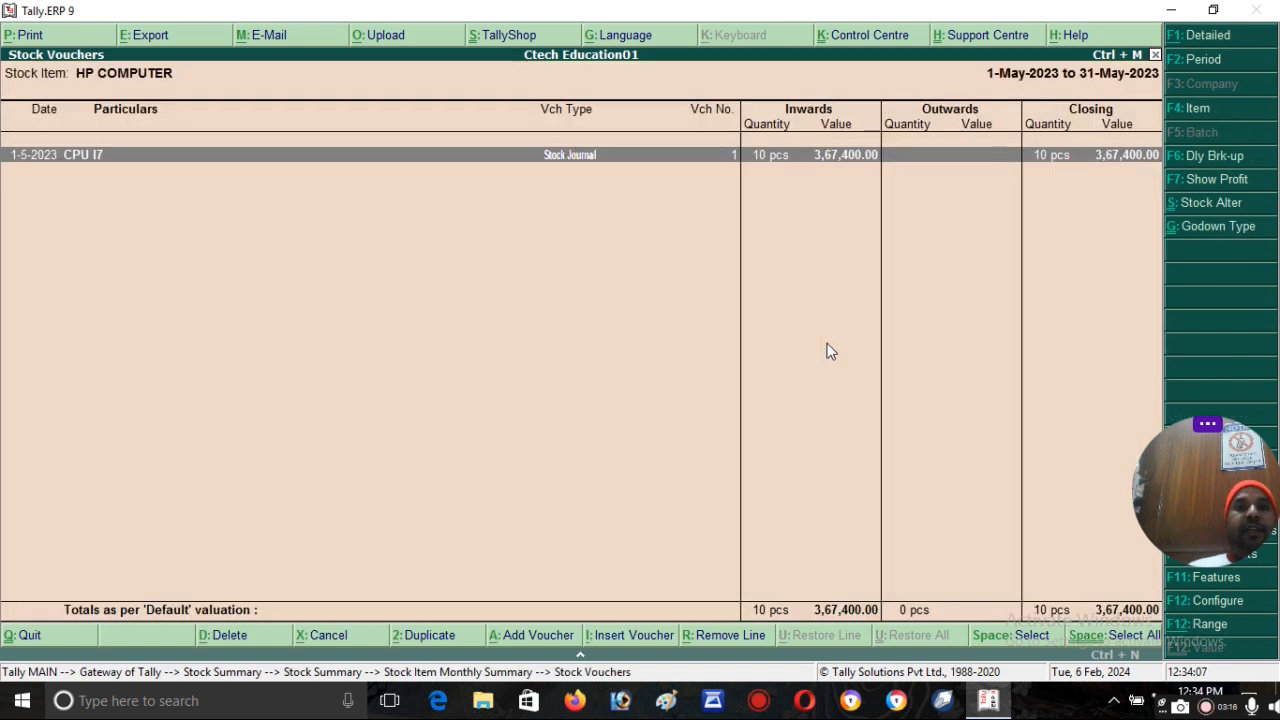
key("Return")
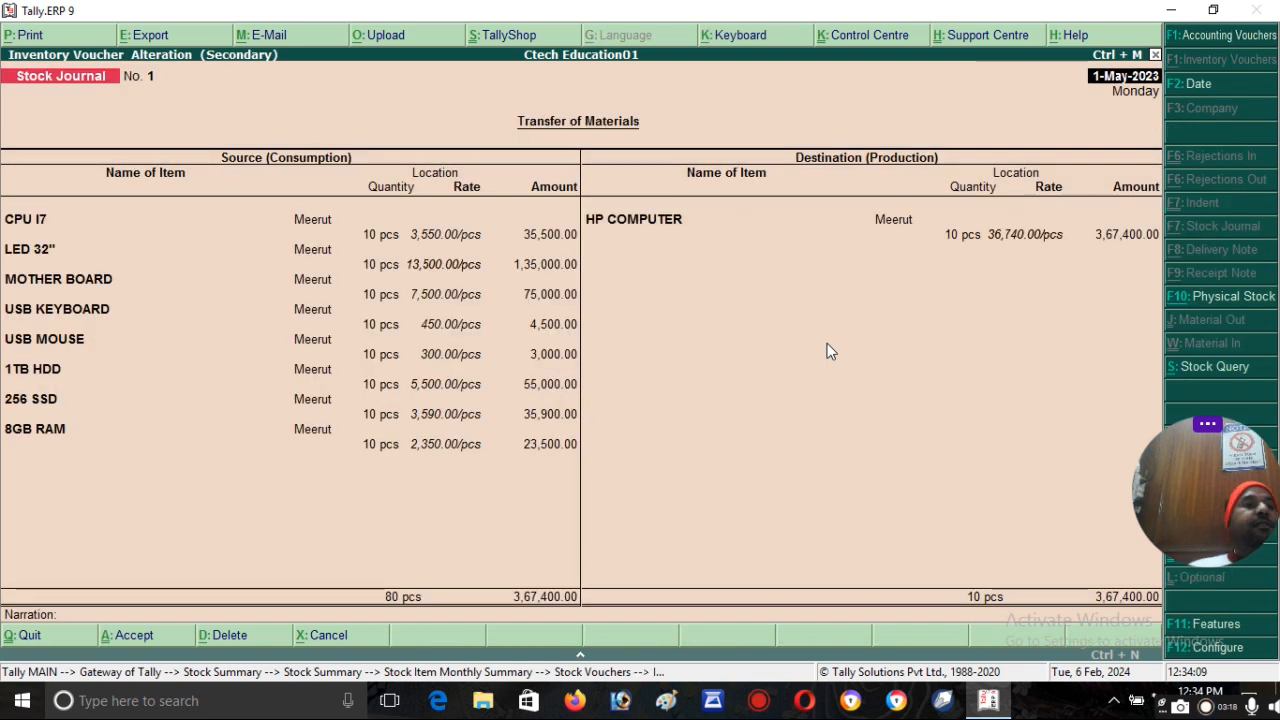